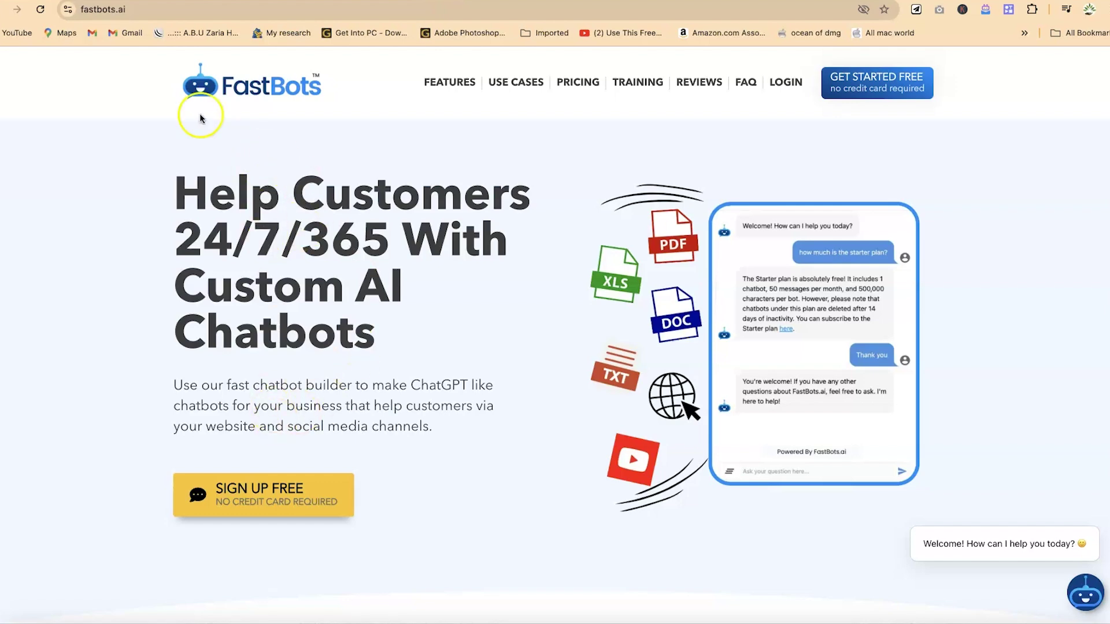
# - Sign up for FastBots free with a Google account to reach the Create New Bot page
pyautogui.click(130, 10)
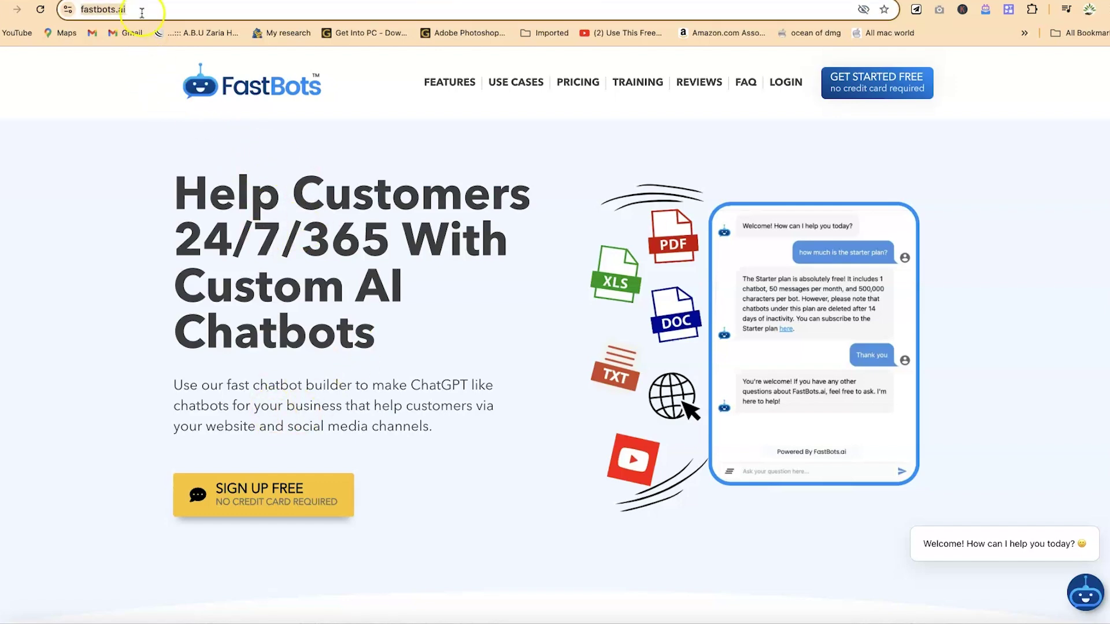
pyautogui.click(139, 10)
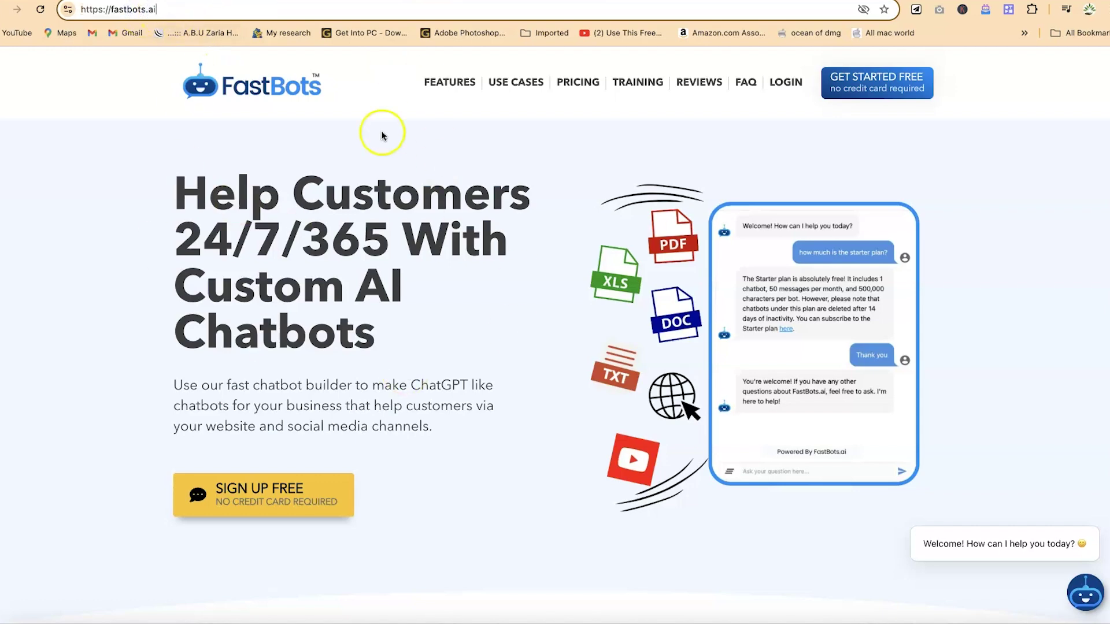
pyautogui.click(301, 487)
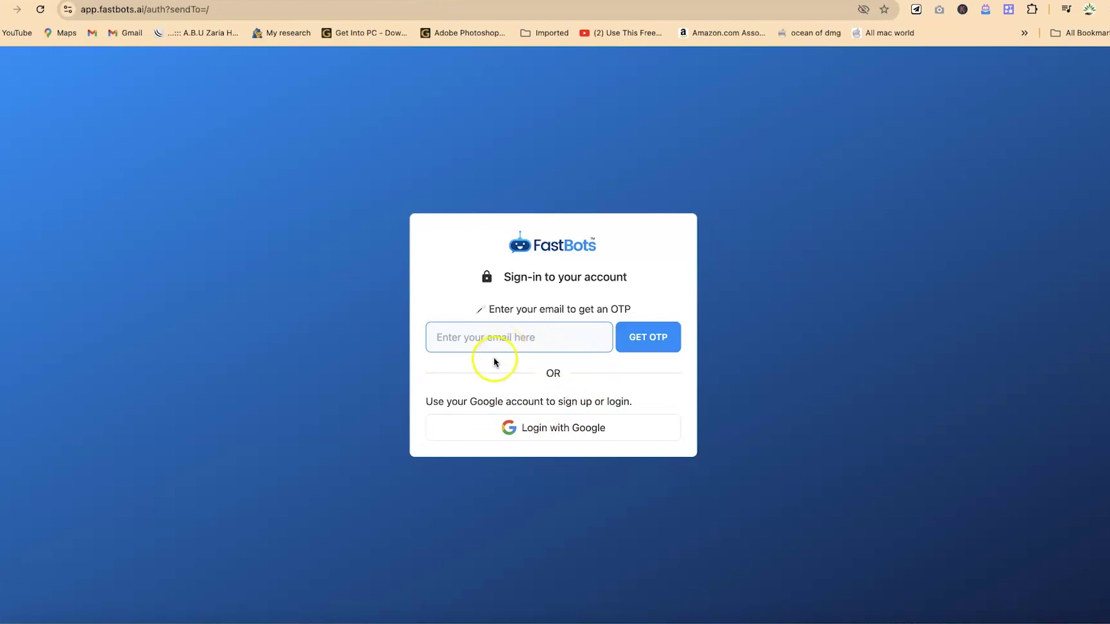
pyautogui.click(554, 427)
pyautogui.click(555, 431)
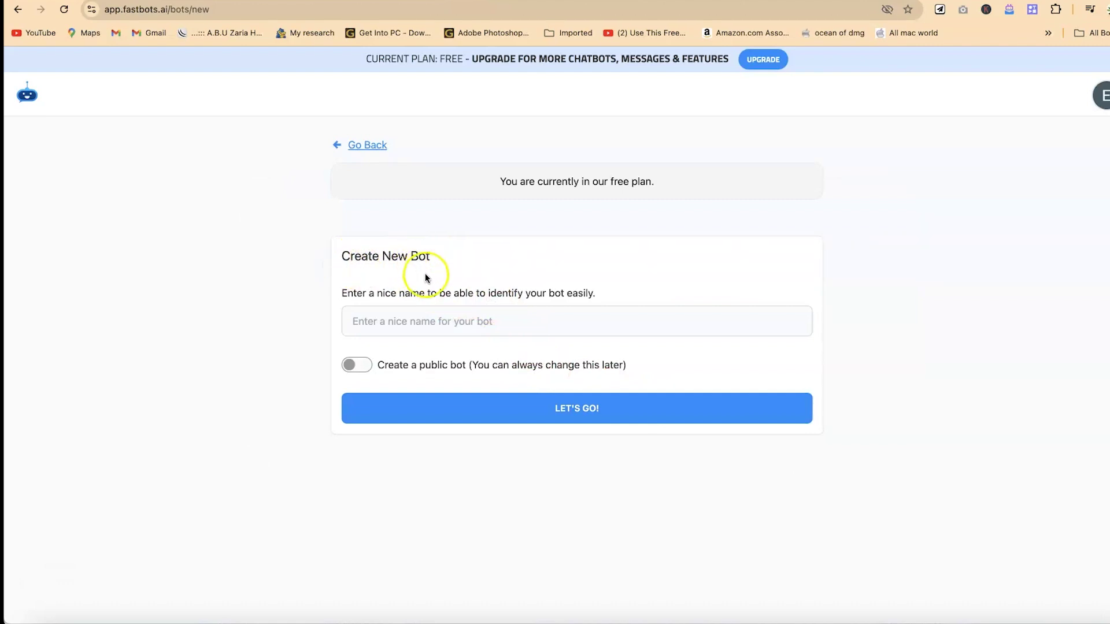
# - Enter the doctor's name as the bot name, with a period after 'Dr', and create the bot
pyautogui.click(391, 321)
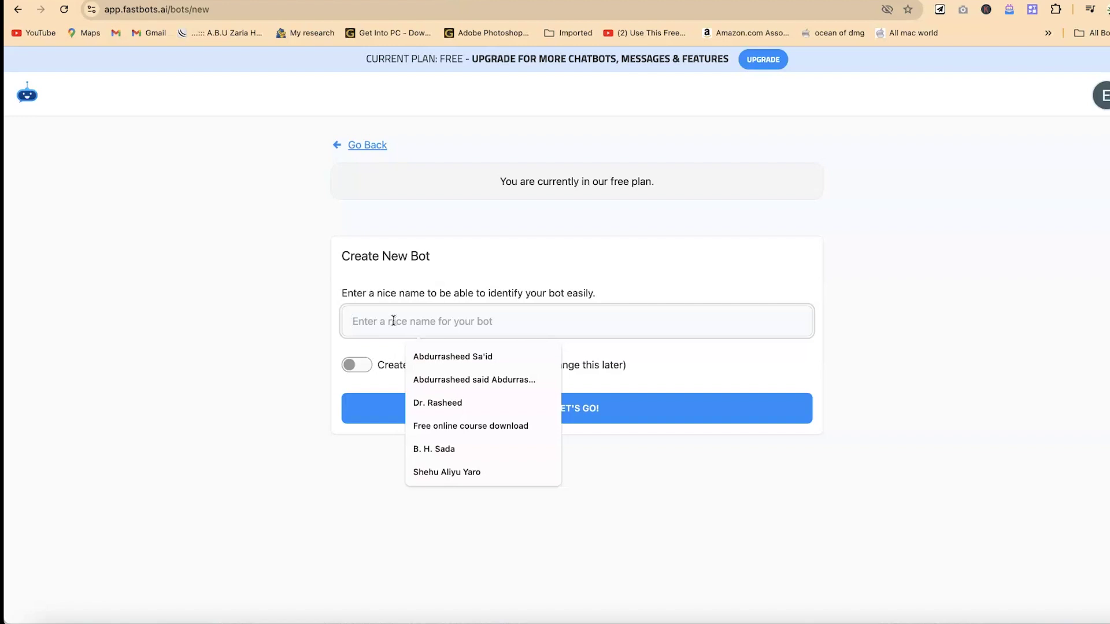
pyautogui.write('Dr Rasheed')
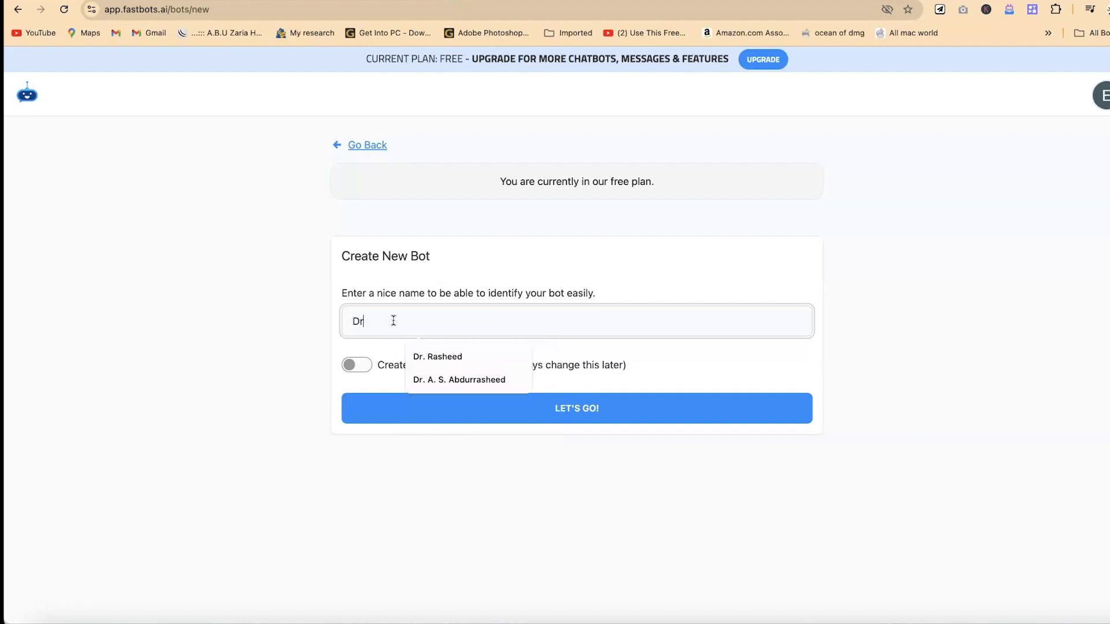
pyautogui.press('Left')
pyautogui.press('Left')
pyautogui.press('Left')
pyautogui.press('Left')
pyautogui.press('Left')
pyautogui.press('Left')
pyautogui.press('Left')
pyautogui.press('Left')
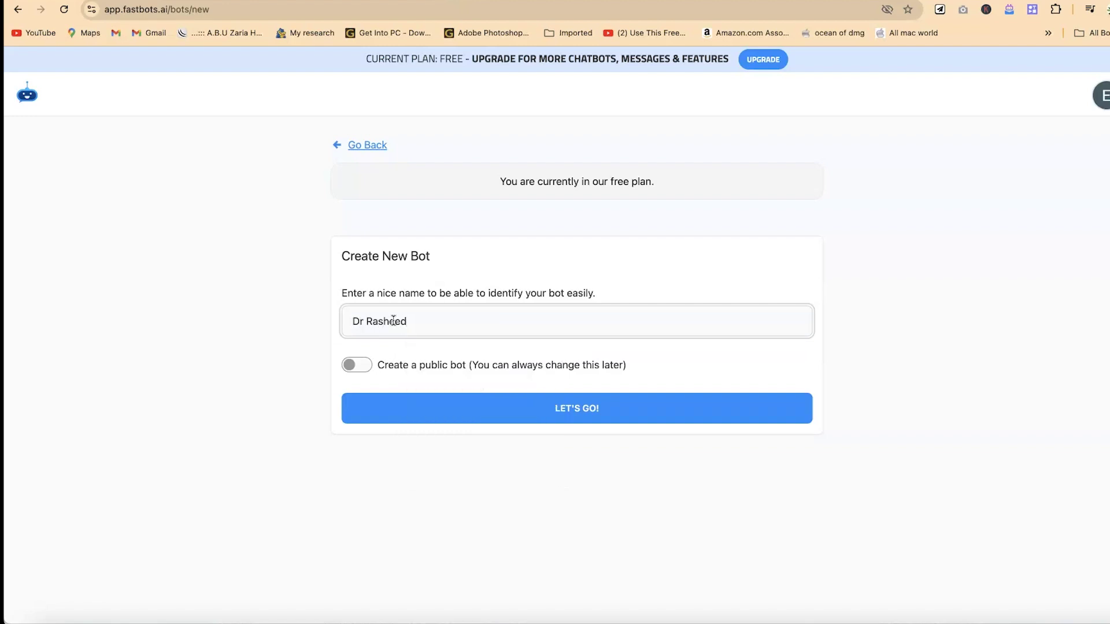
pyautogui.write('.')
pyautogui.click(549, 415)
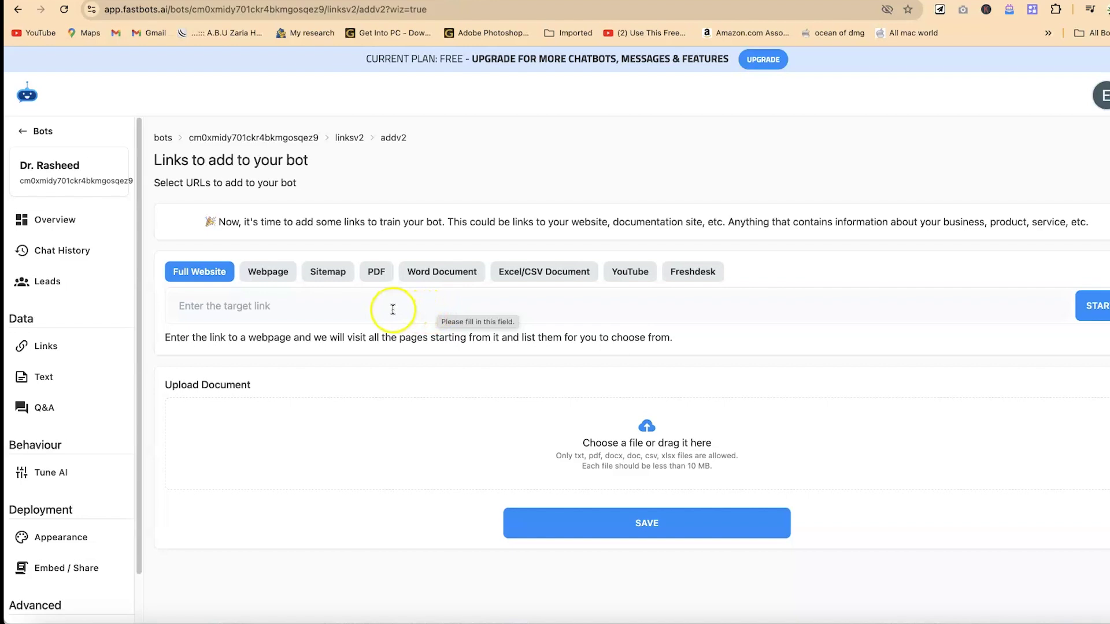
# - Upload the CV PDF dated 15_06_24 (0.36 MB, 361,287 characters) as training material and save it
pyautogui.click(351, 306)
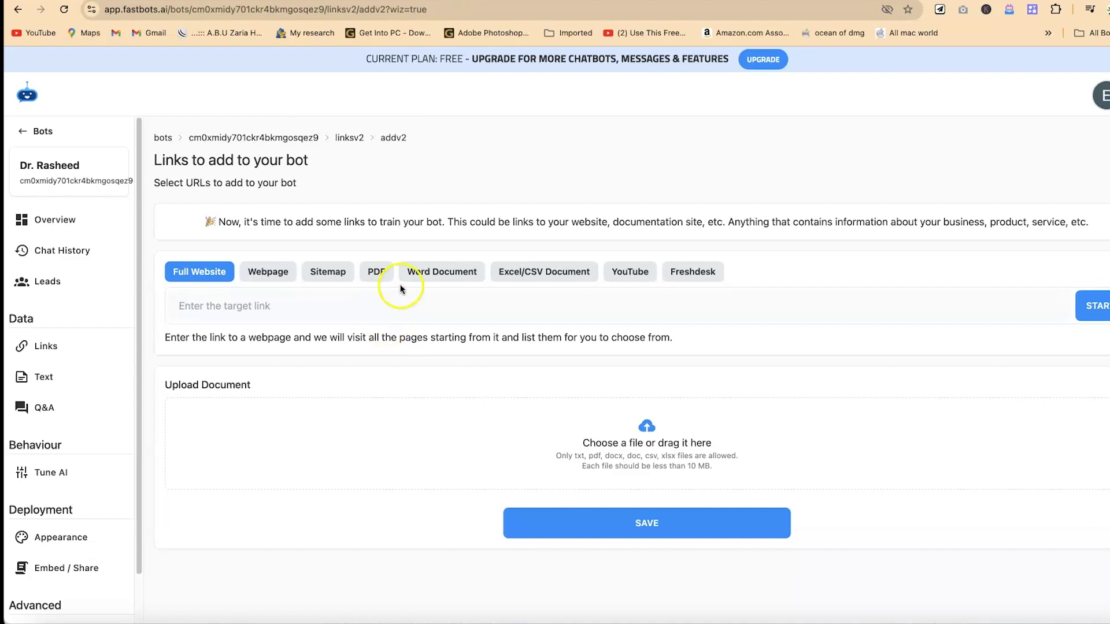
pyautogui.click(374, 275)
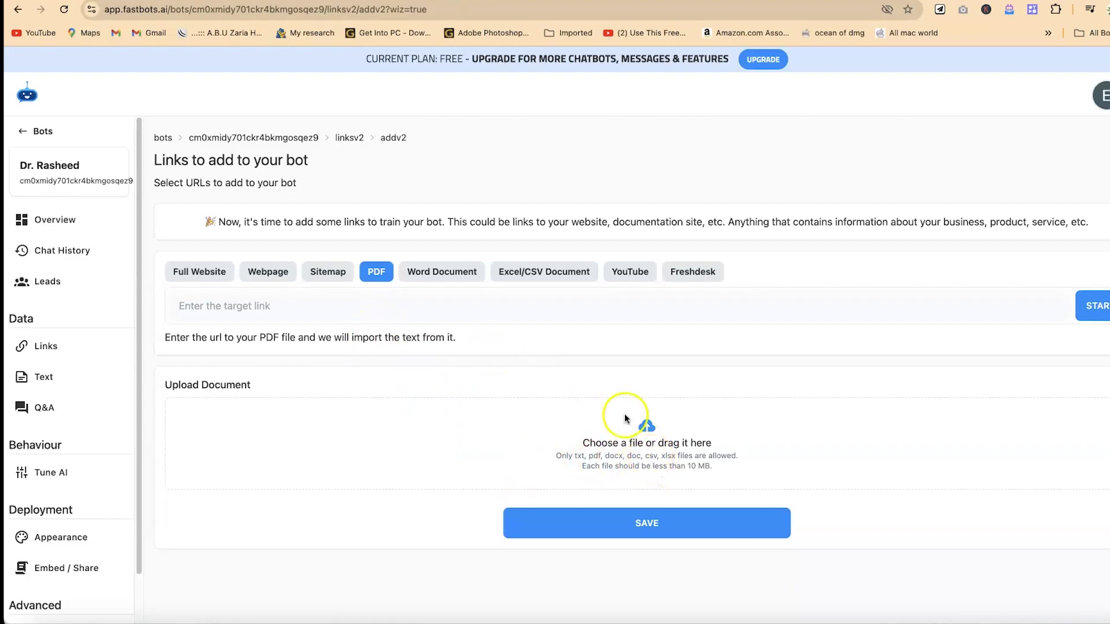
pyautogui.click(638, 430)
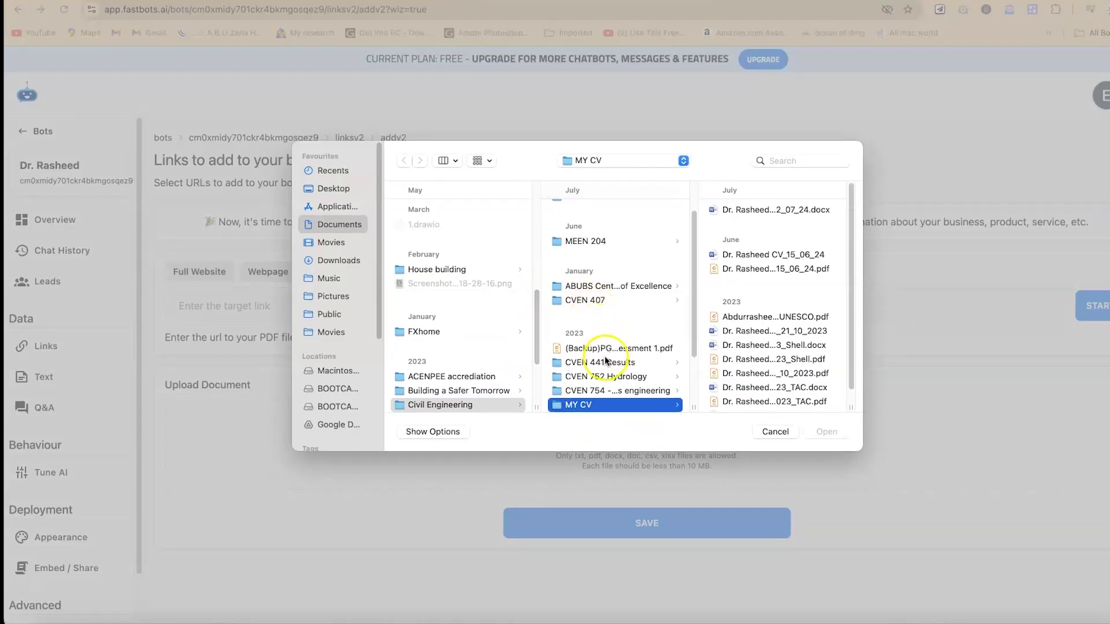
pyautogui.click(769, 268)
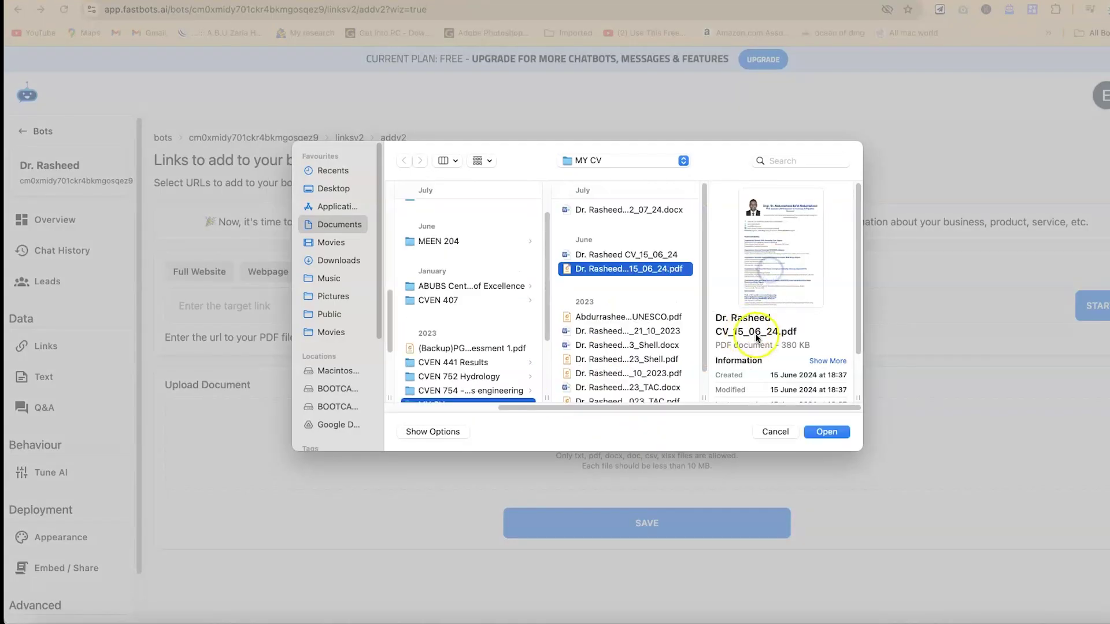
pyautogui.click(822, 431)
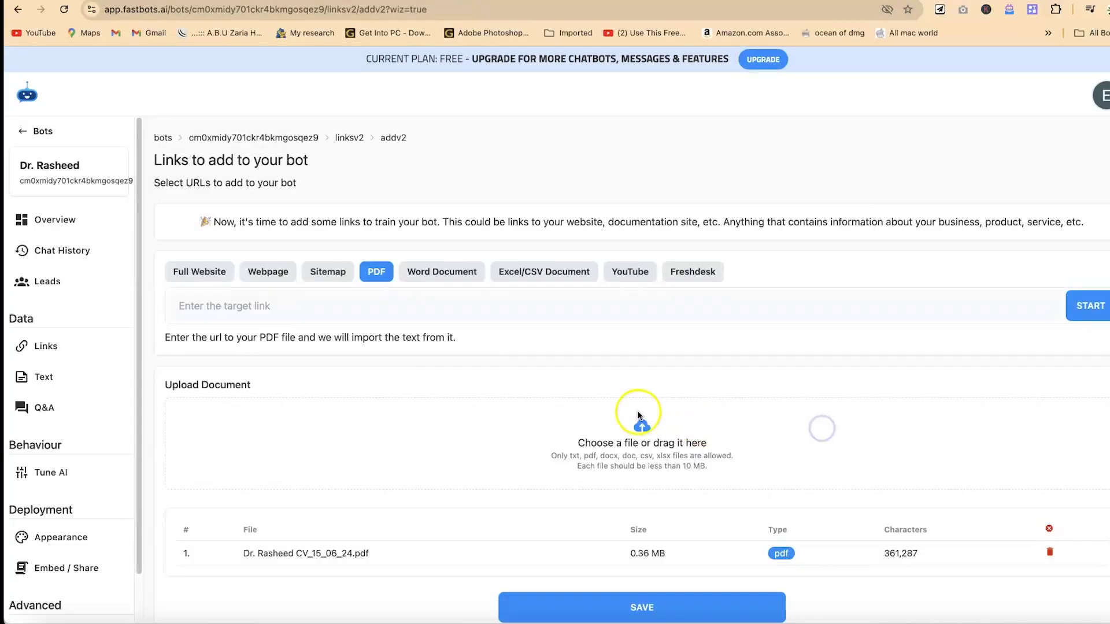
pyautogui.scroll(-1, 642, 503)
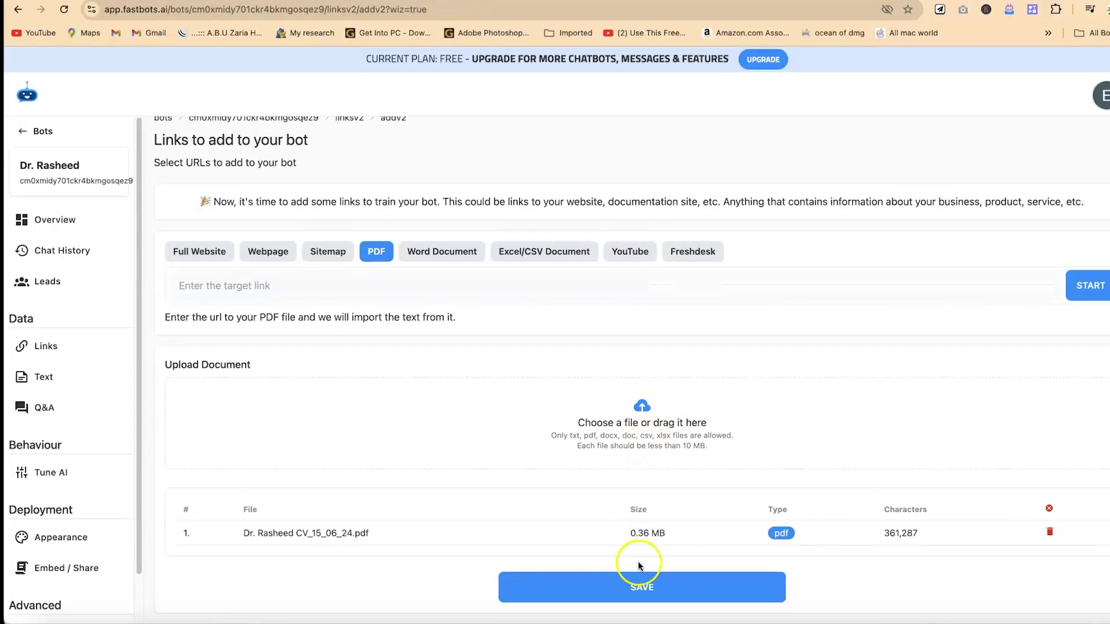
pyautogui.click(637, 586)
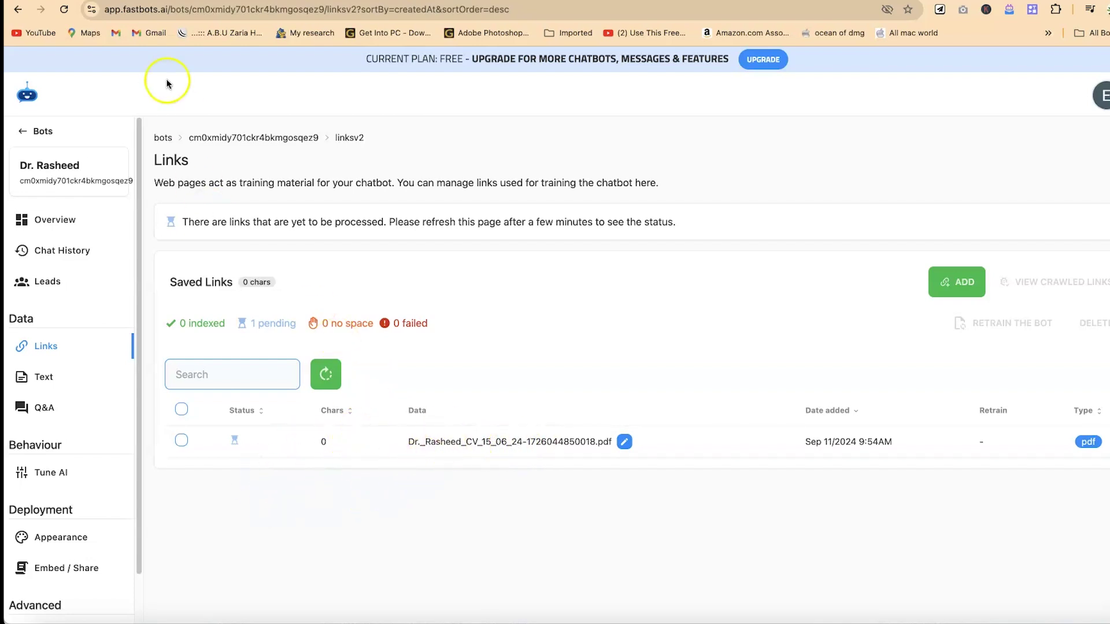
# - Reload until the CV PDF shows indexed at 30914 characters, then view the bot's Overview
pyautogui.click(64, 9)
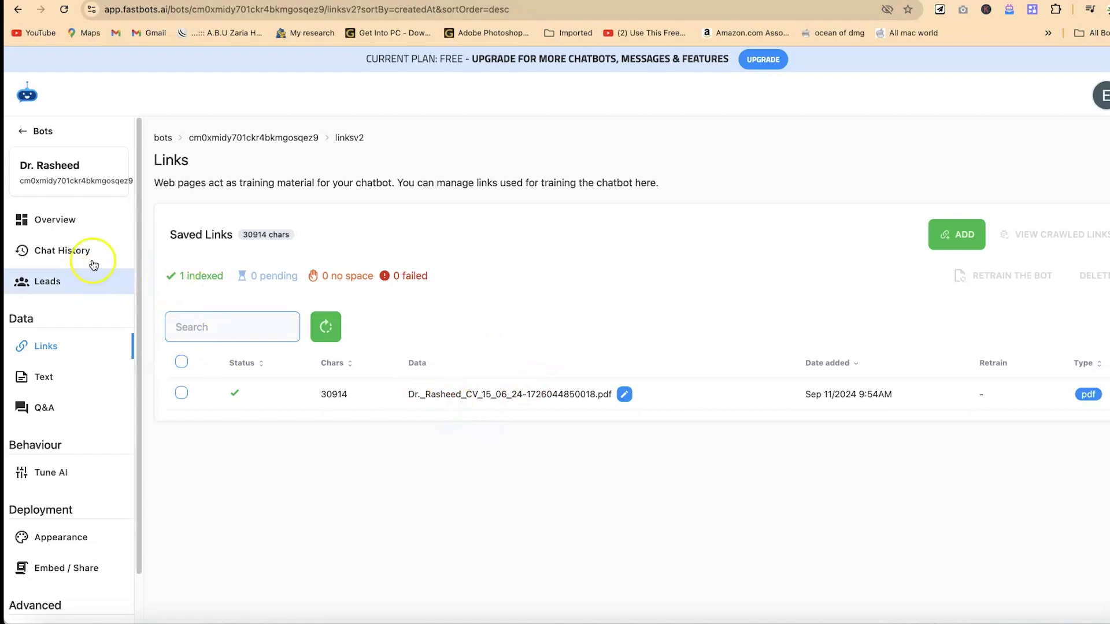
pyautogui.click(70, 222)
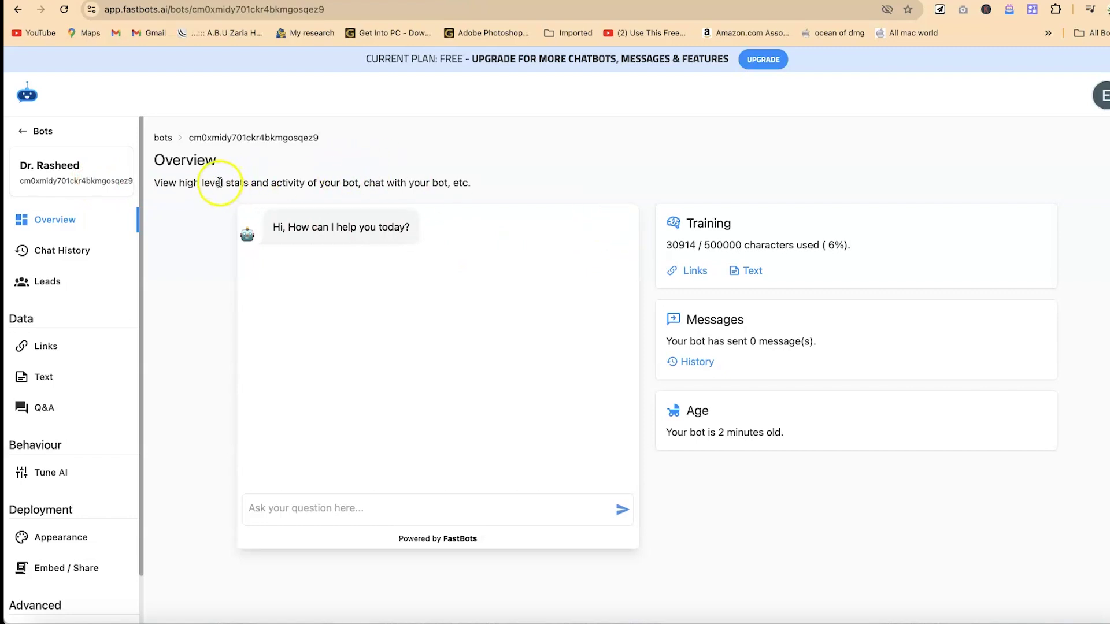
pyautogui.moveTo(224, 183); pyautogui.dragTo(305, 182)
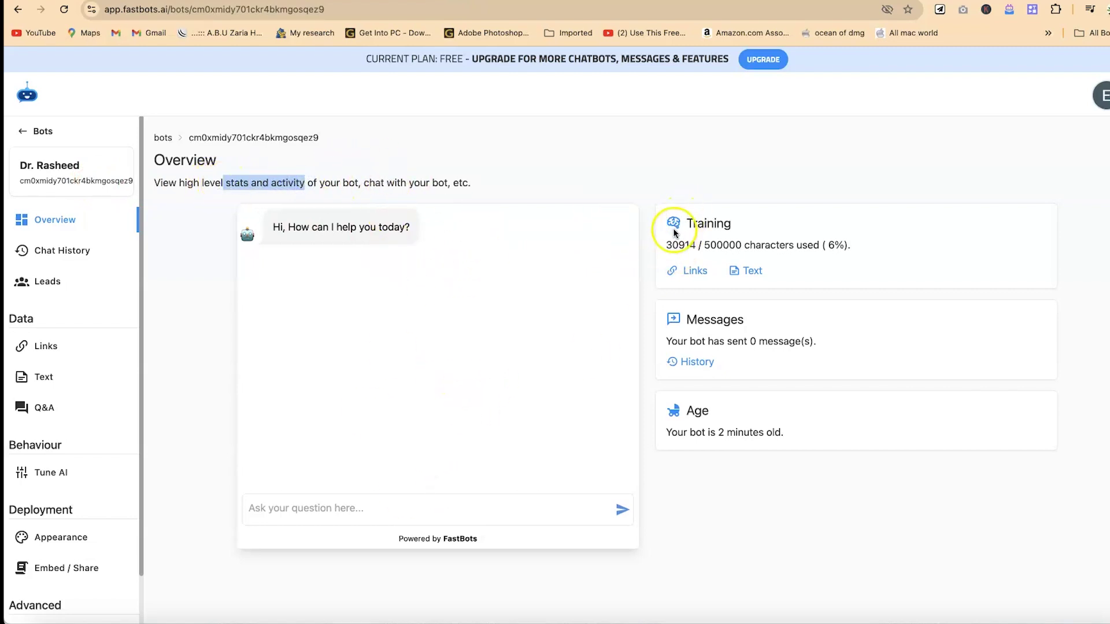
pyautogui.moveTo(666, 246); pyautogui.dragTo(700, 246)
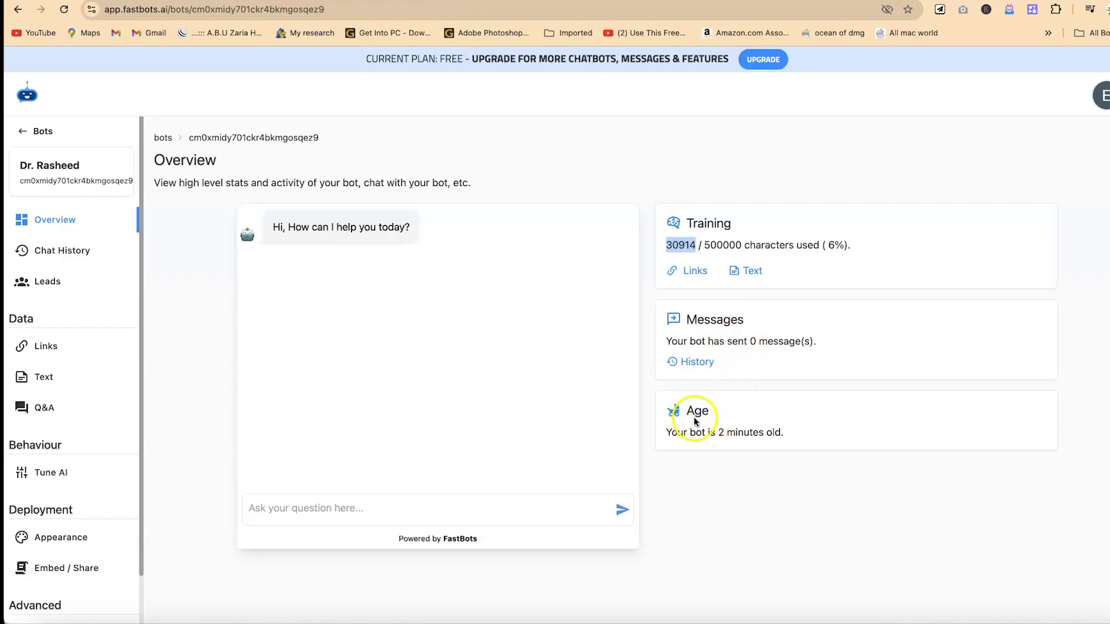
pyautogui.moveTo(647, 411); pyautogui.dragTo(740, 415)
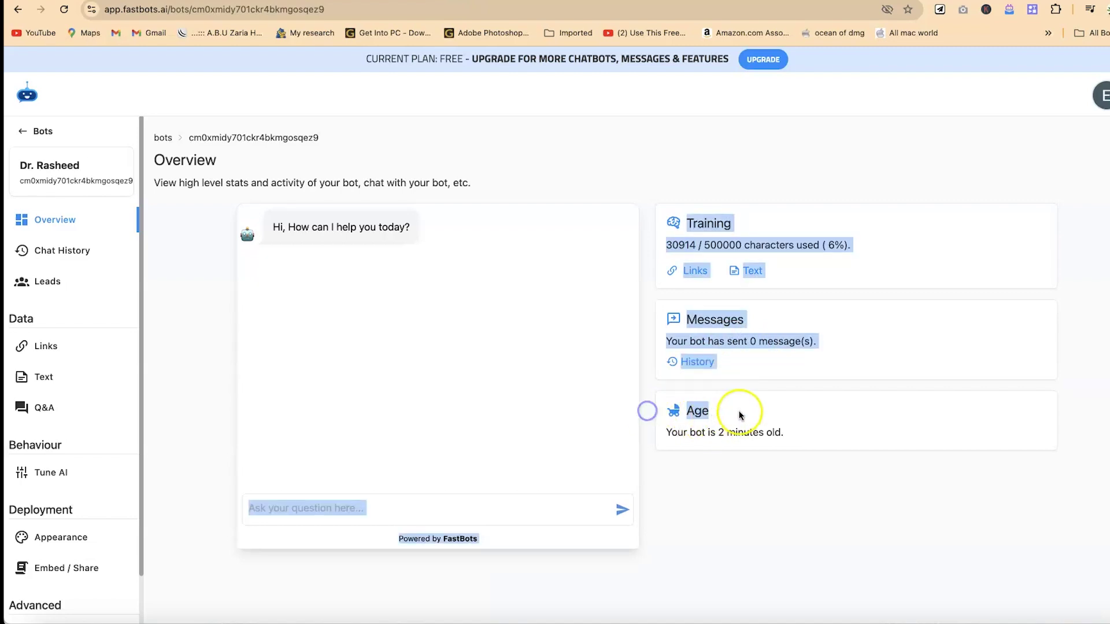
pyautogui.click(737, 419)
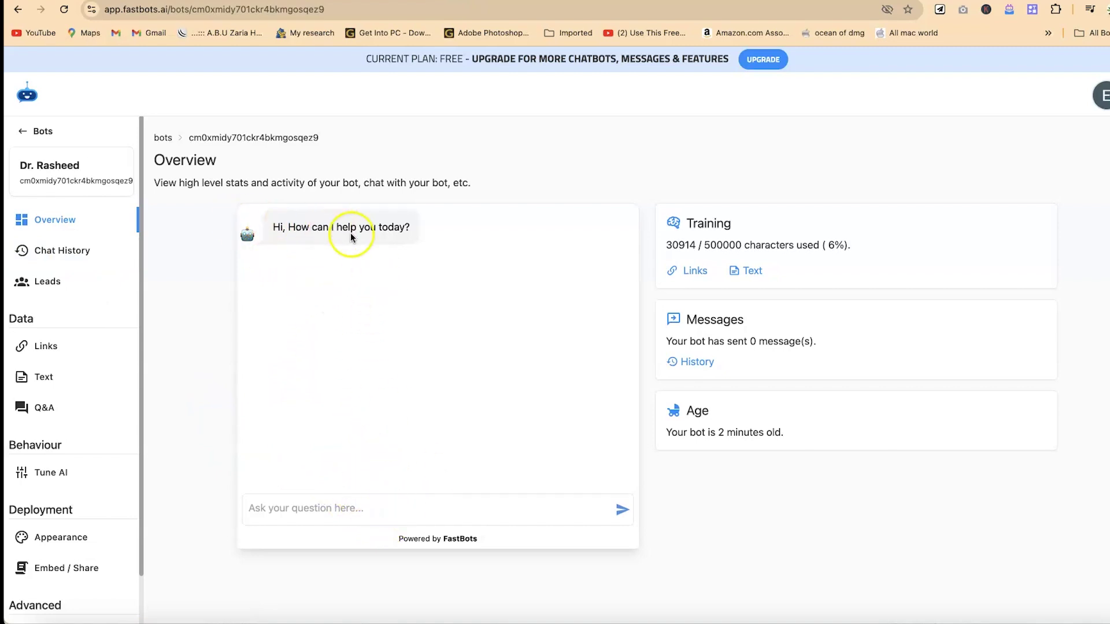
# - Ask the test chat when he attended Ahmadu Bello University
pyautogui.click(329, 507)
pyautogui.write('When did Abdurrasheed attend Ahmadu Bello University?')
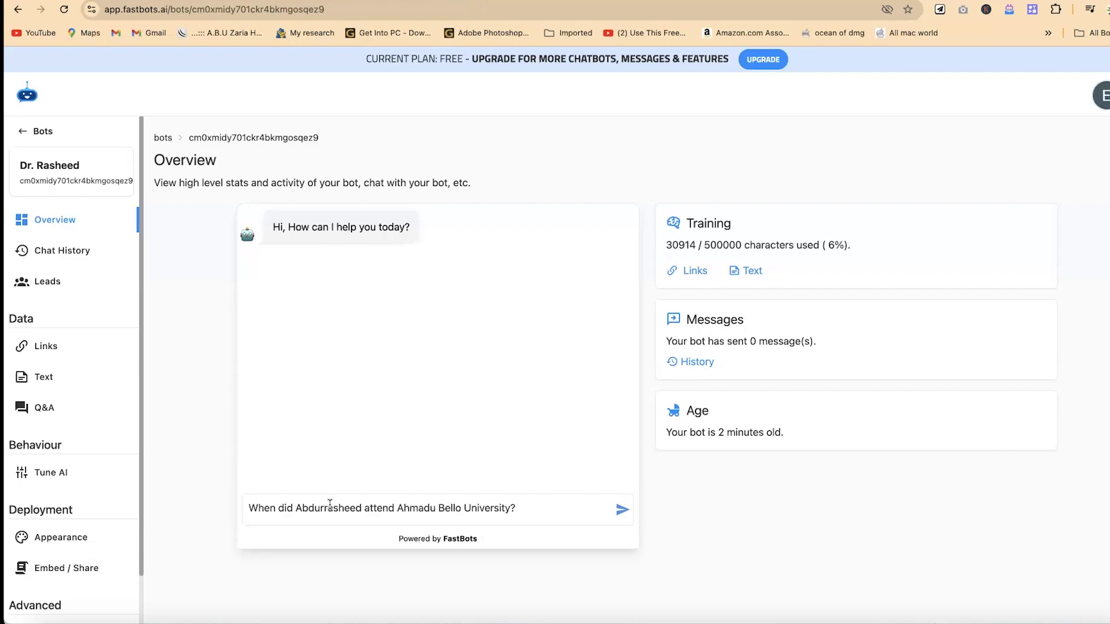
pyautogui.click(316, 505)
pyautogui.click(349, 519)
pyautogui.click(533, 527)
pyautogui.click(623, 510)
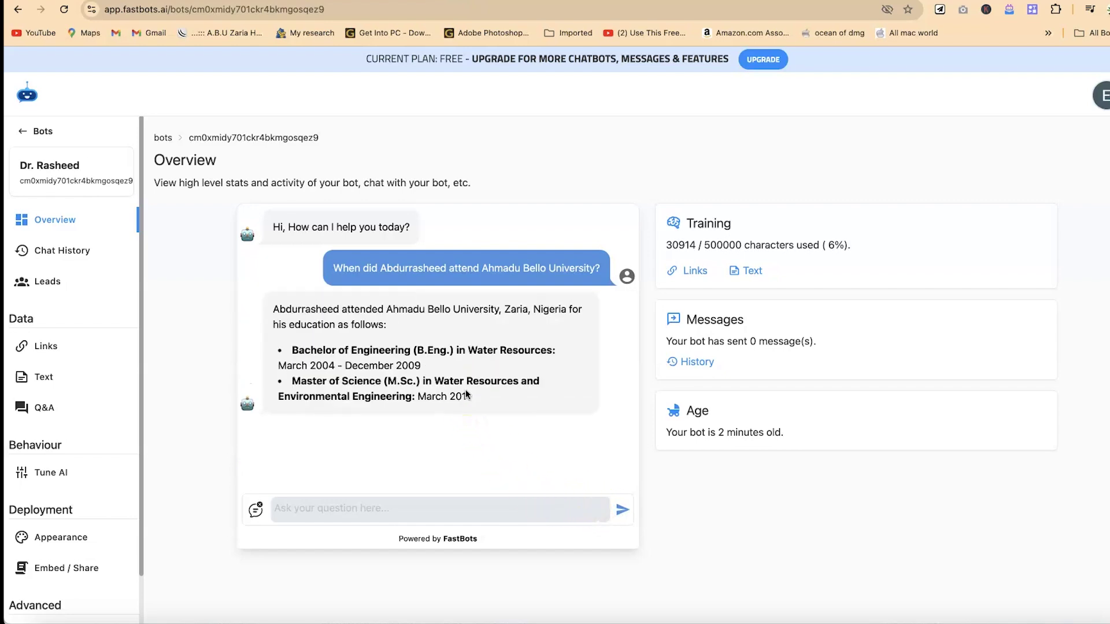
# - Highlight the B.Eng. 2004–2009, M.Sc. 2014–2016 and Ph.D. 2017–2020 dates in the reply
pyautogui.click(400, 398)
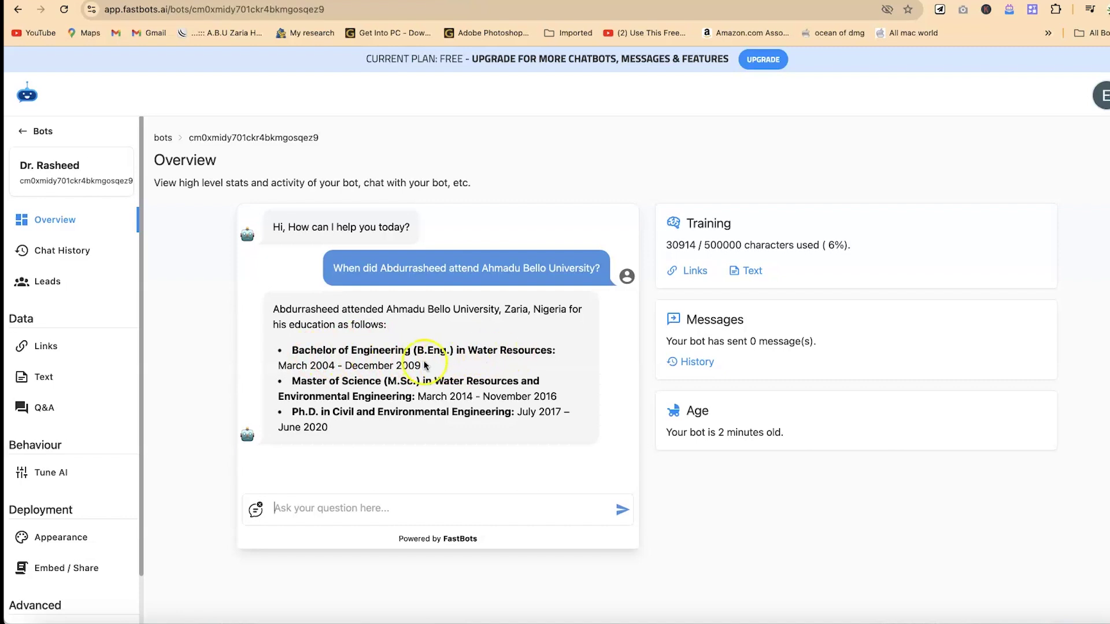
pyautogui.moveTo(286, 366); pyautogui.dragTo(413, 364)
pyautogui.moveTo(292, 381); pyautogui.dragTo(578, 397)
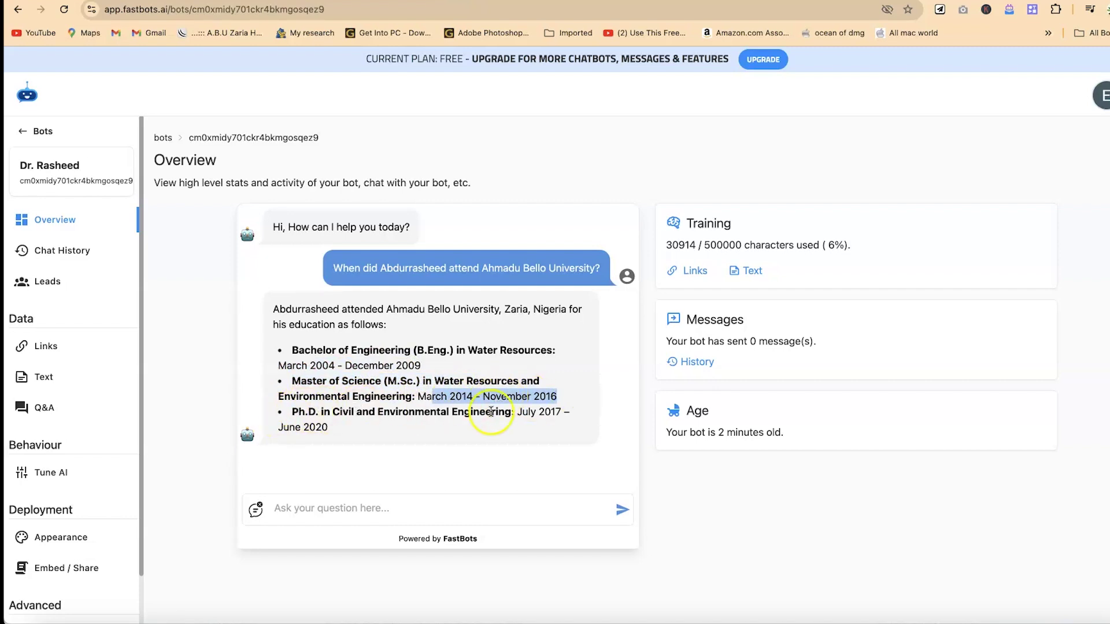
pyautogui.moveTo(520, 412); pyautogui.dragTo(561, 431)
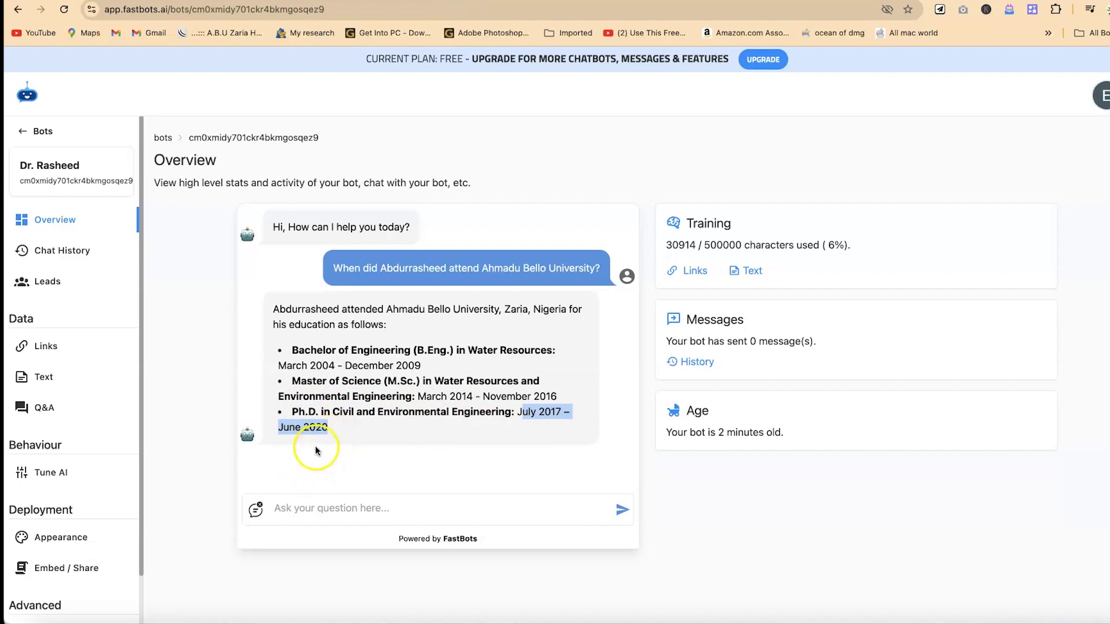
pyautogui.click(330, 509)
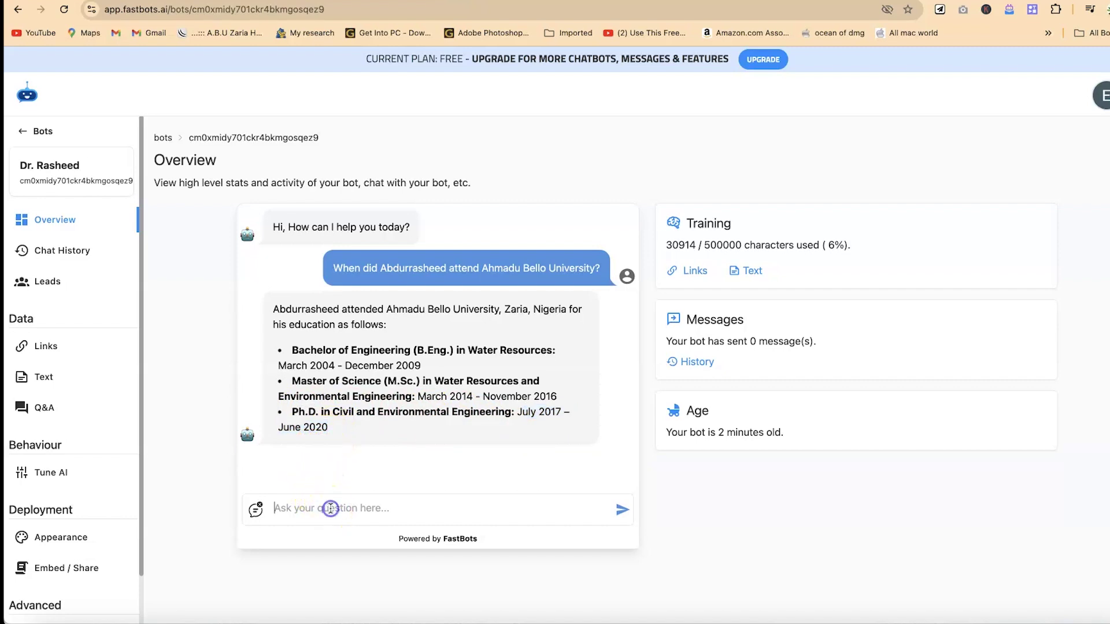
# - Ask how many journal publications the researcher has (seven), then request a list of three
pyautogui.write('how many journal publi')
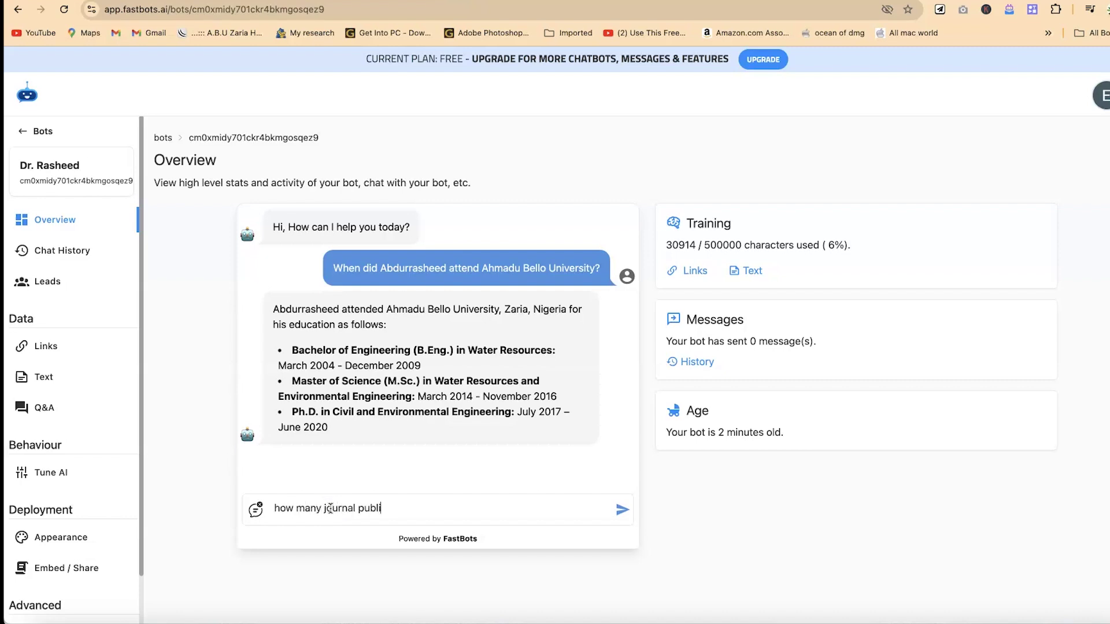
pyautogui.write('cations does abdurrasheed has?')
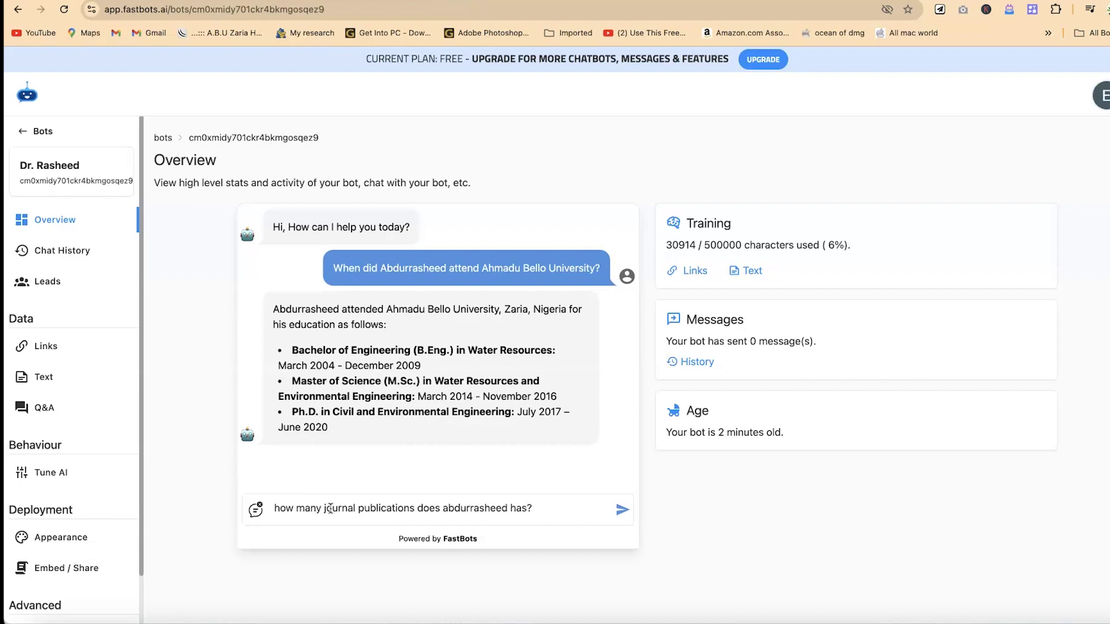
pyautogui.press('Return')
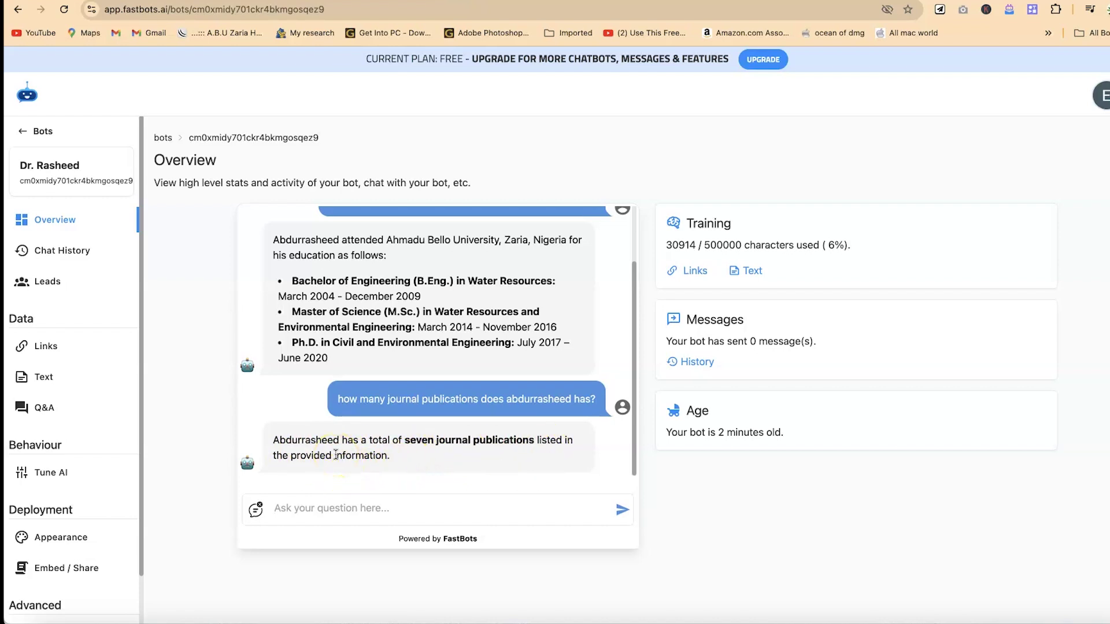
pyautogui.click(335, 512)
pyautogui.write('can y')
pyautogui.write('ou list abou')
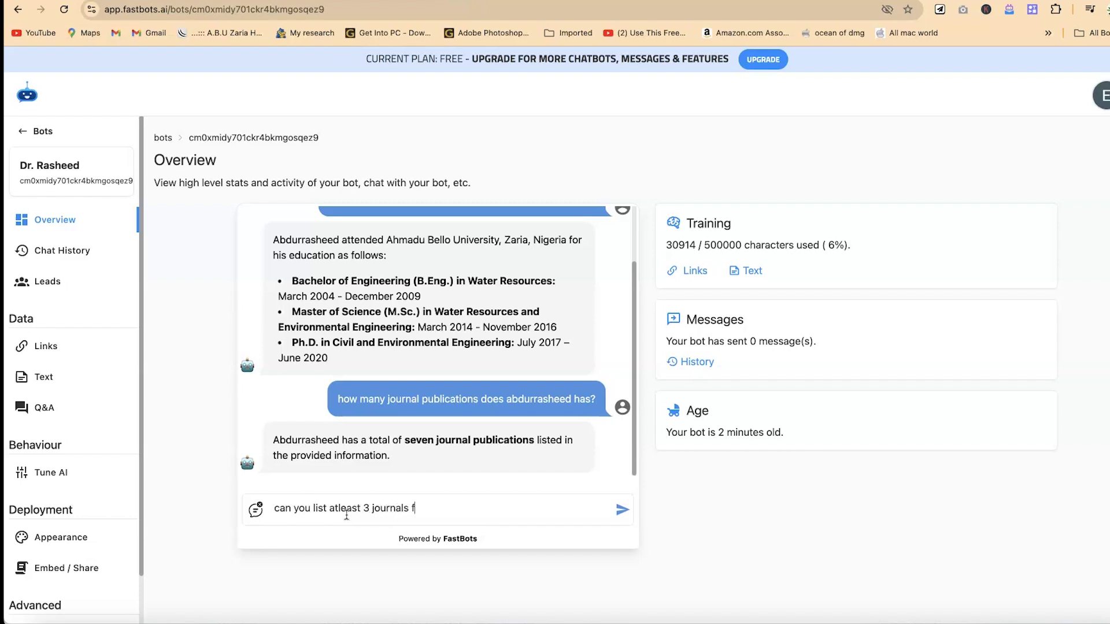
pyautogui.write('him')
pyautogui.press('Return')
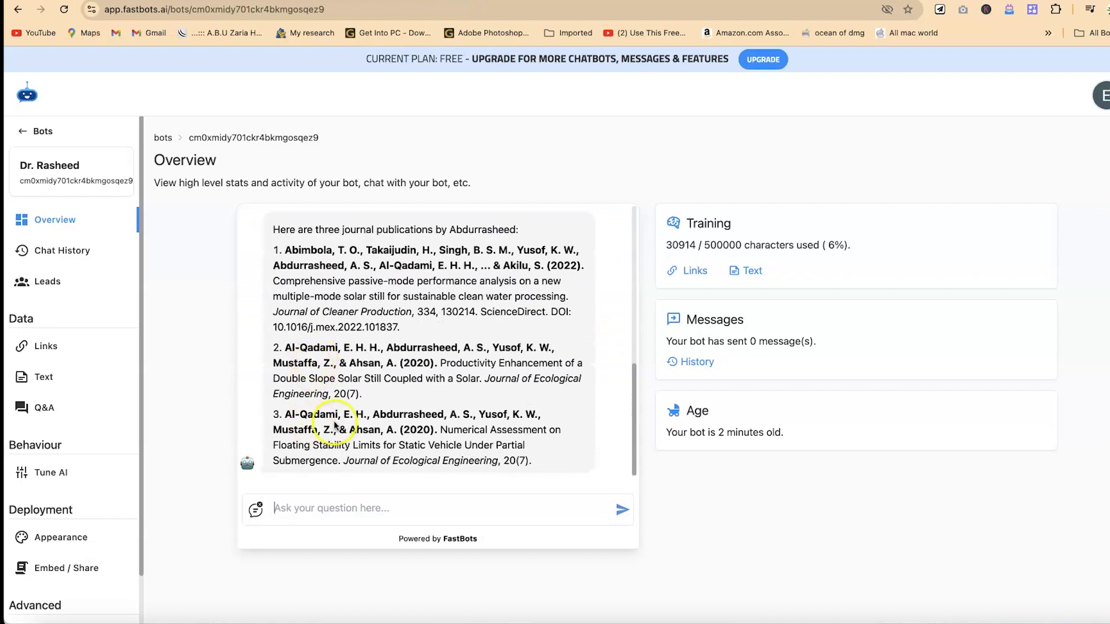
pyautogui.scroll(1, 385, 335)
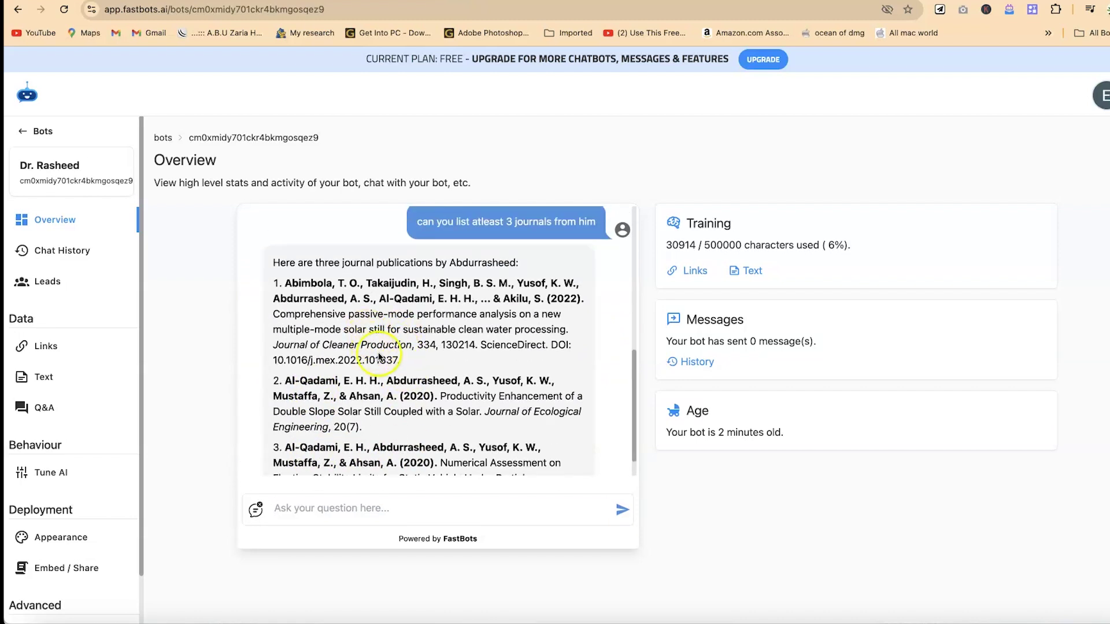
pyautogui.scroll(-1, 381, 353)
pyautogui.scroll(10, 384, 359)
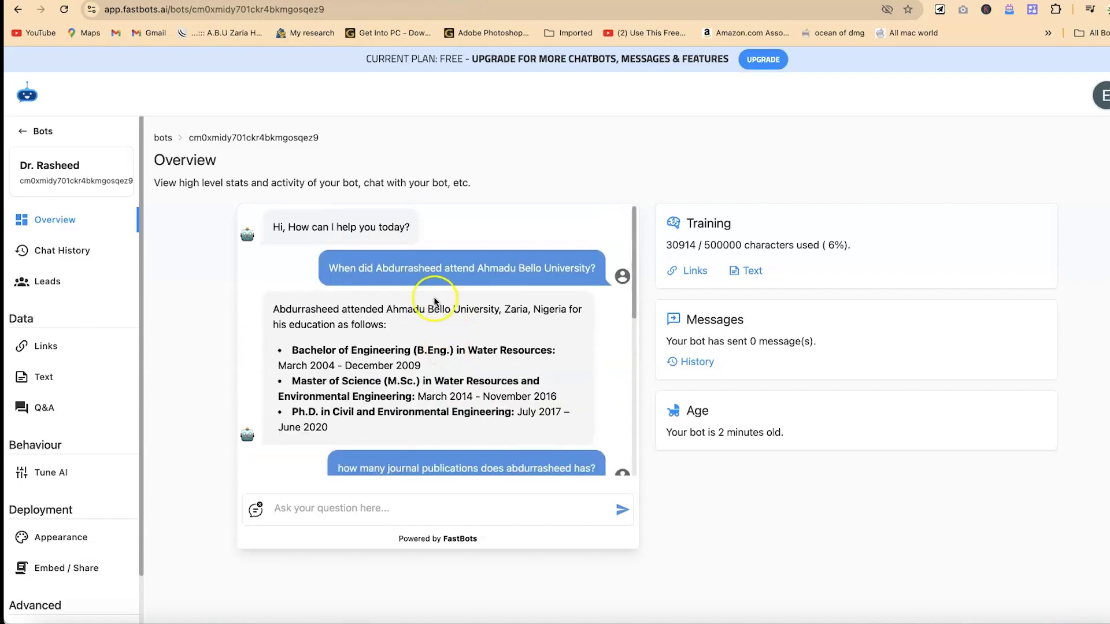
pyautogui.scroll(-6, 370, 324)
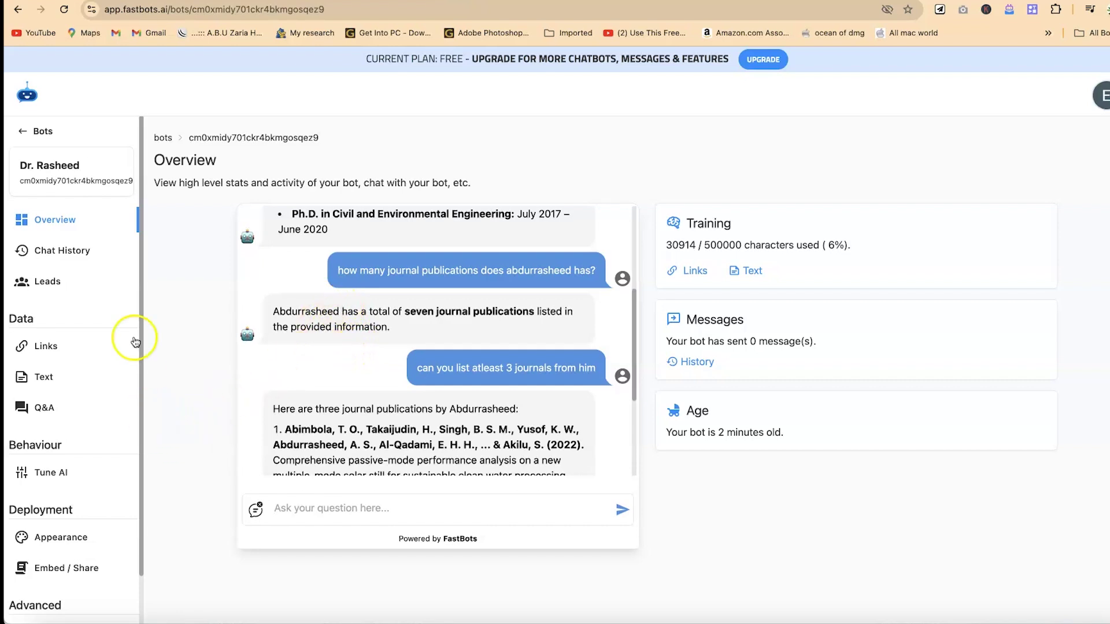
pyautogui.click(76, 253)
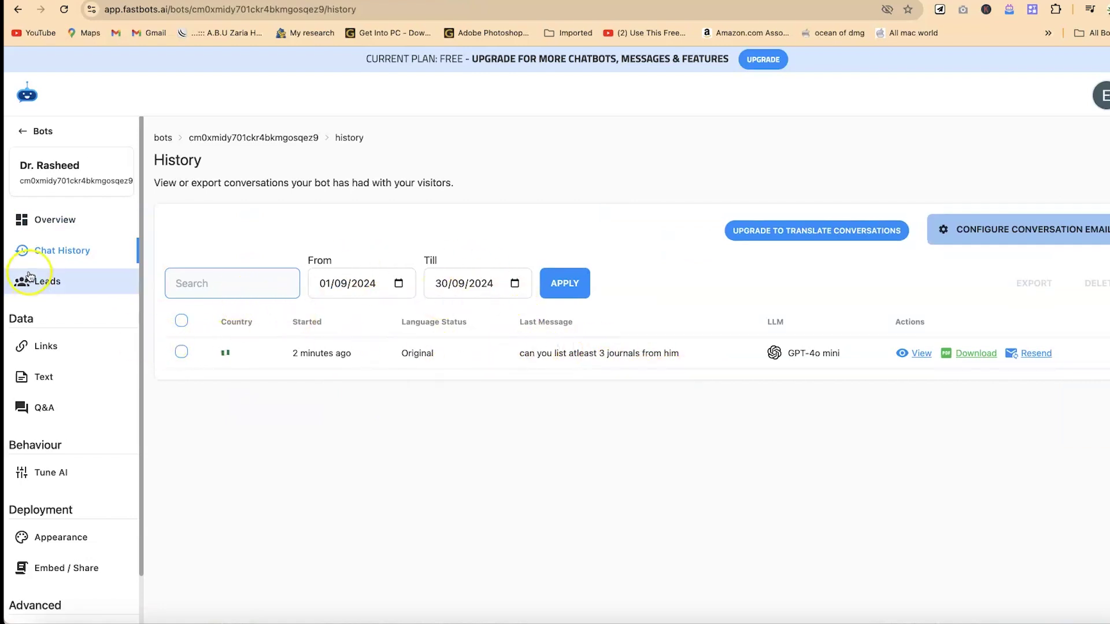
# - Go to the Links page showing the indexed CV PDF and begin adding a new source
pyautogui.click(61, 347)
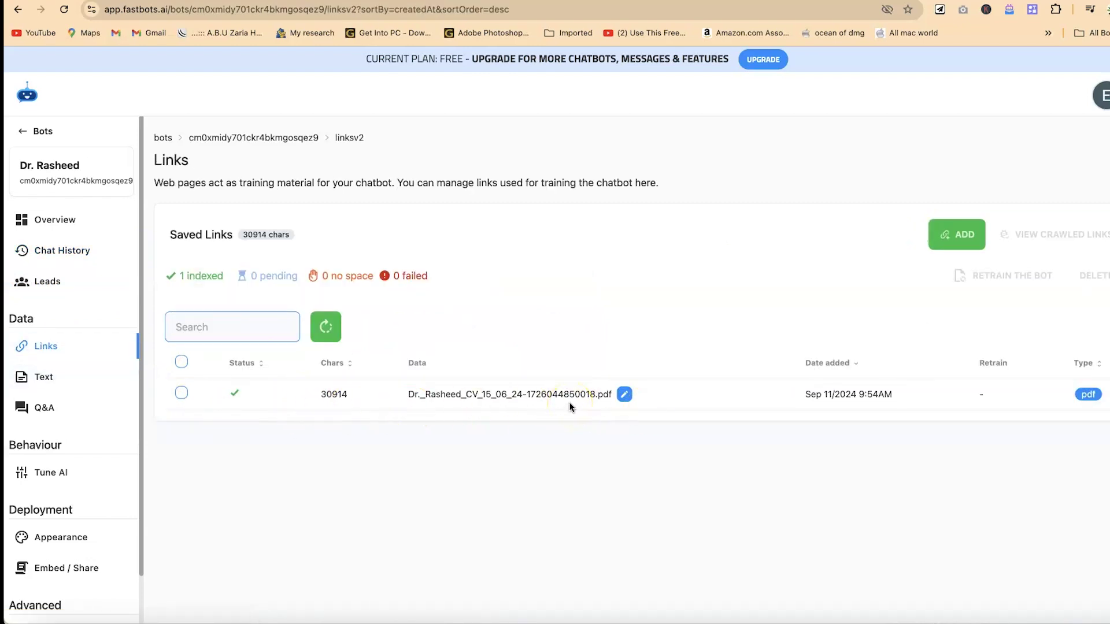
pyautogui.click(960, 236)
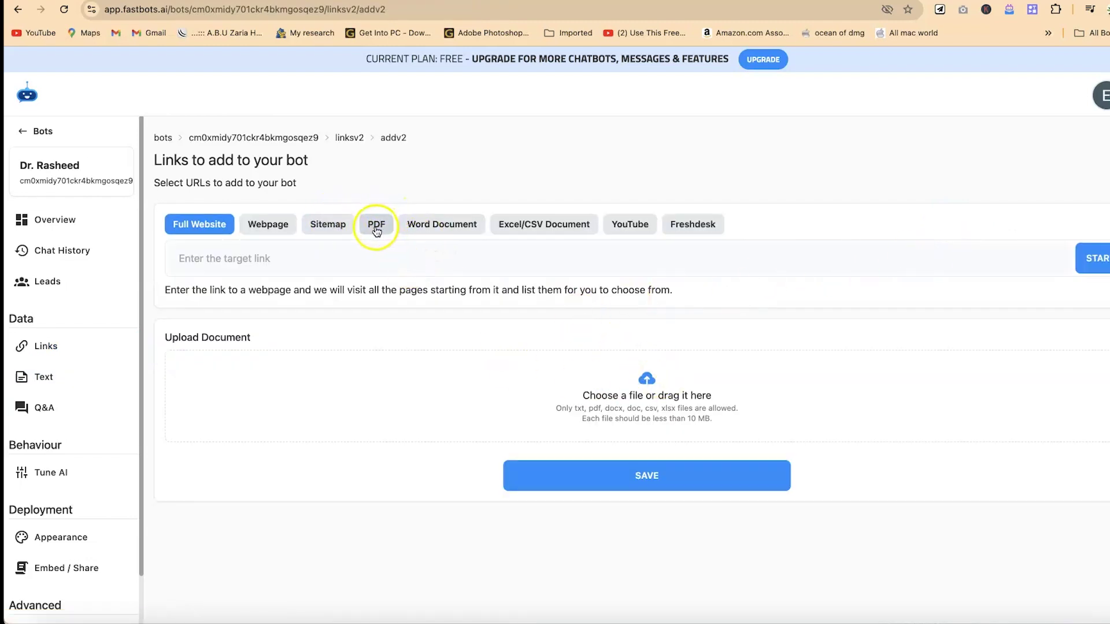
pyautogui.click(377, 227)
pyautogui.click(515, 387)
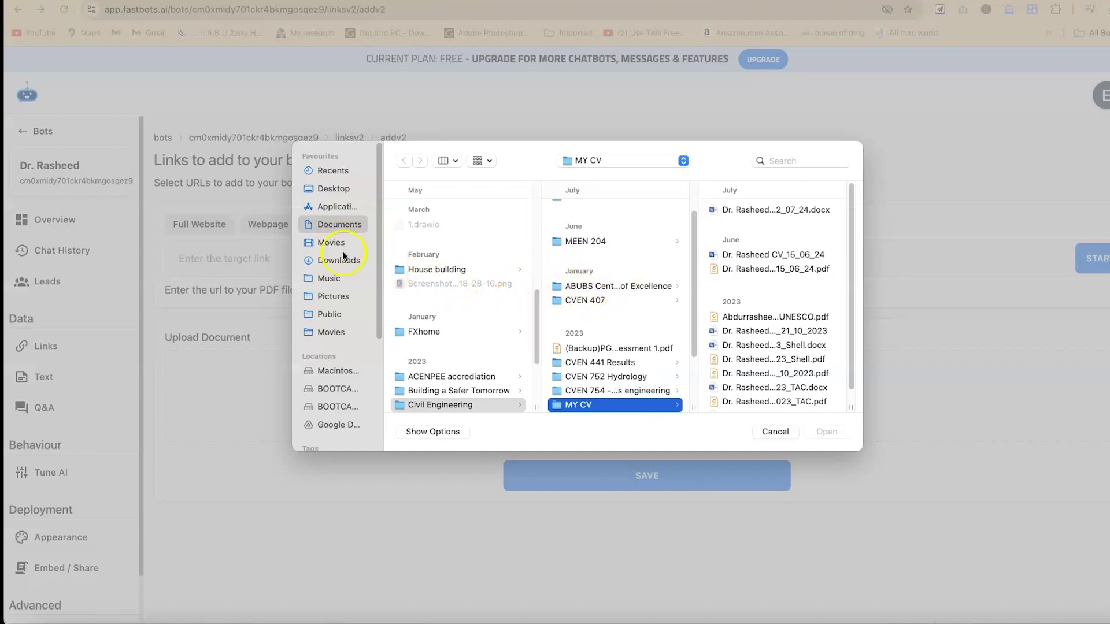
pyautogui.click(343, 225)
pyautogui.scroll(-3, 509, 249)
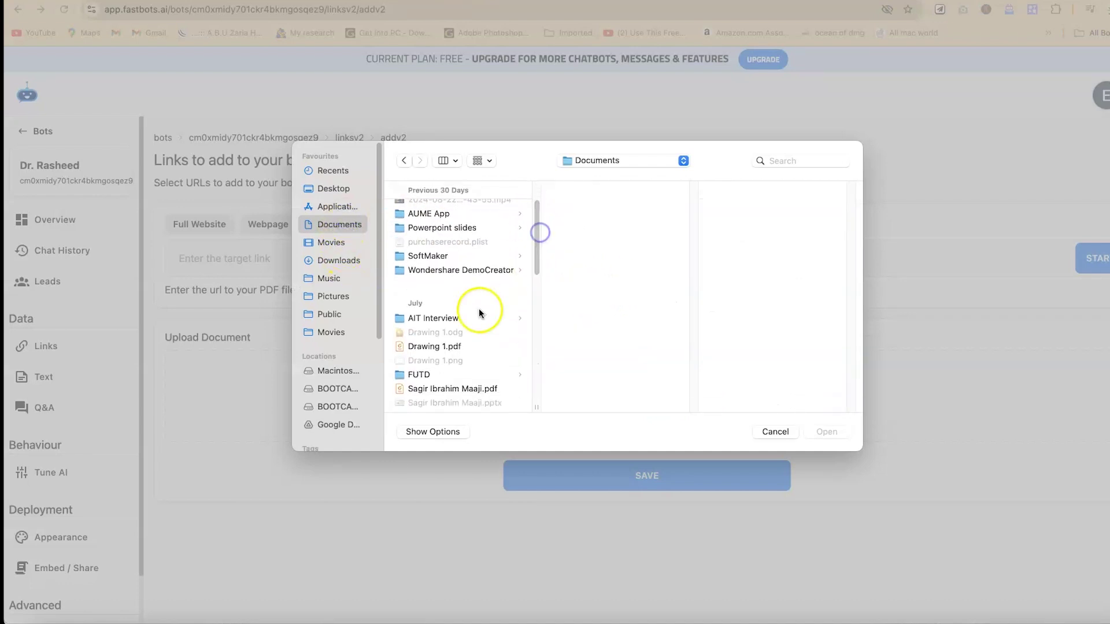
pyautogui.click(457, 318)
pyautogui.click(637, 213)
pyautogui.click(758, 261)
pyautogui.click(827, 432)
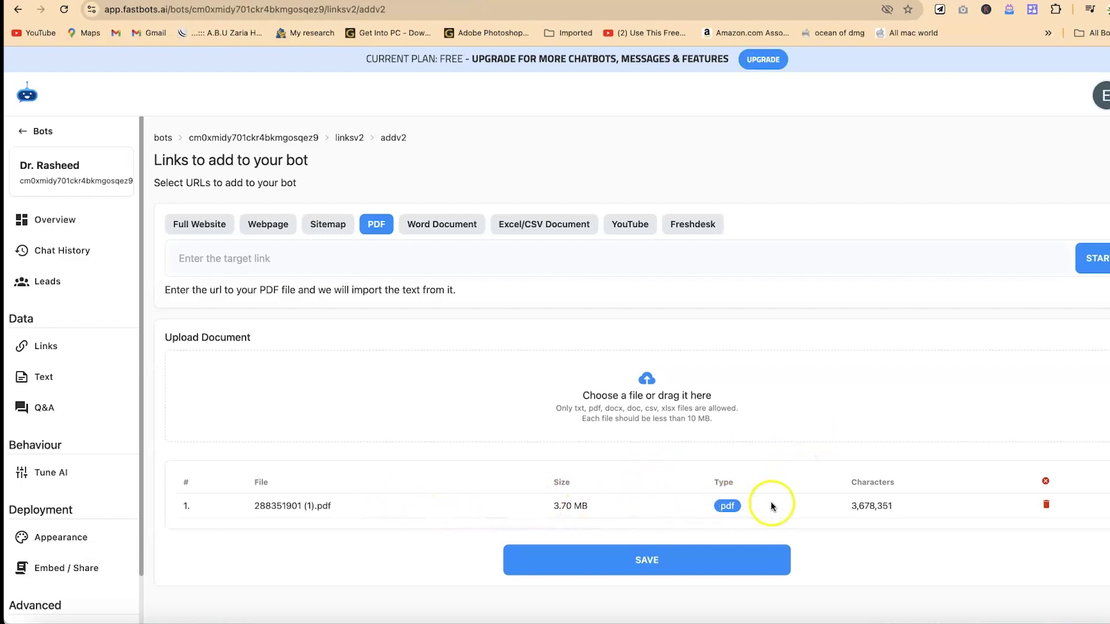
pyautogui.click(769, 549)
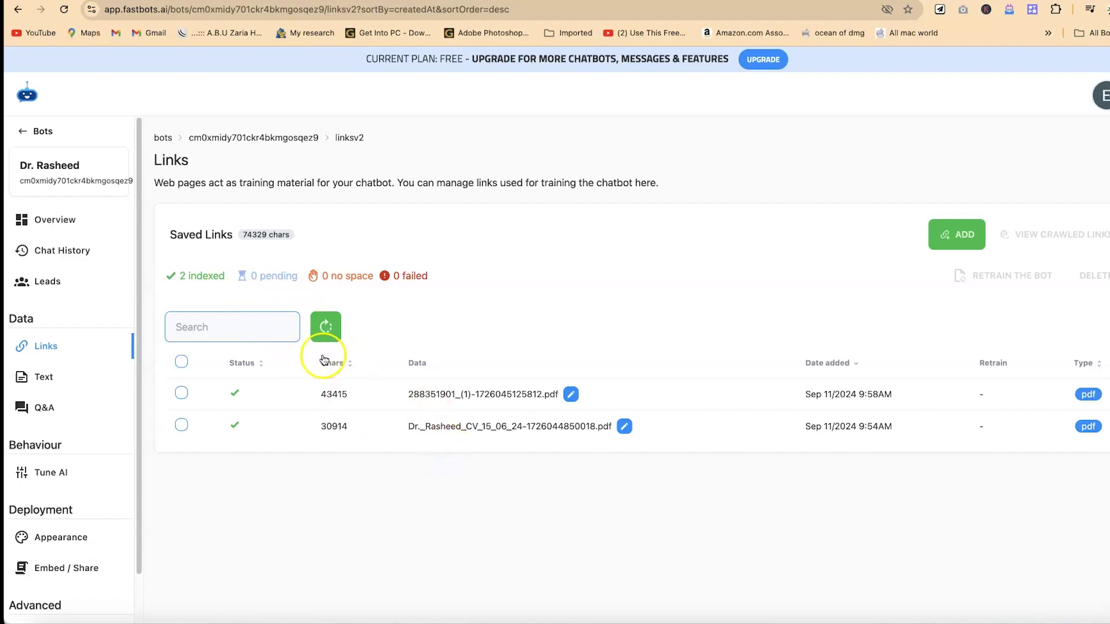
pyautogui.click(56, 219)
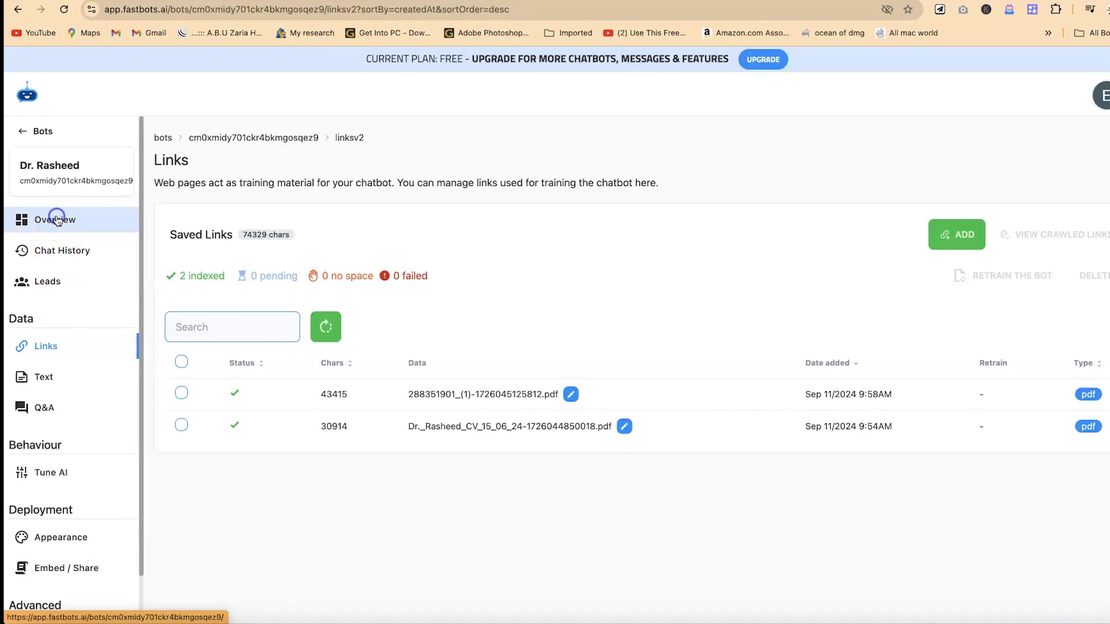
# - Ask the test chat about the researcher's publications and read the four-paper reply with the Kainji Dam DOI
pyautogui.click(416, 514)
pyautogui.write('Can you tell me about the major findings in the research paper?')
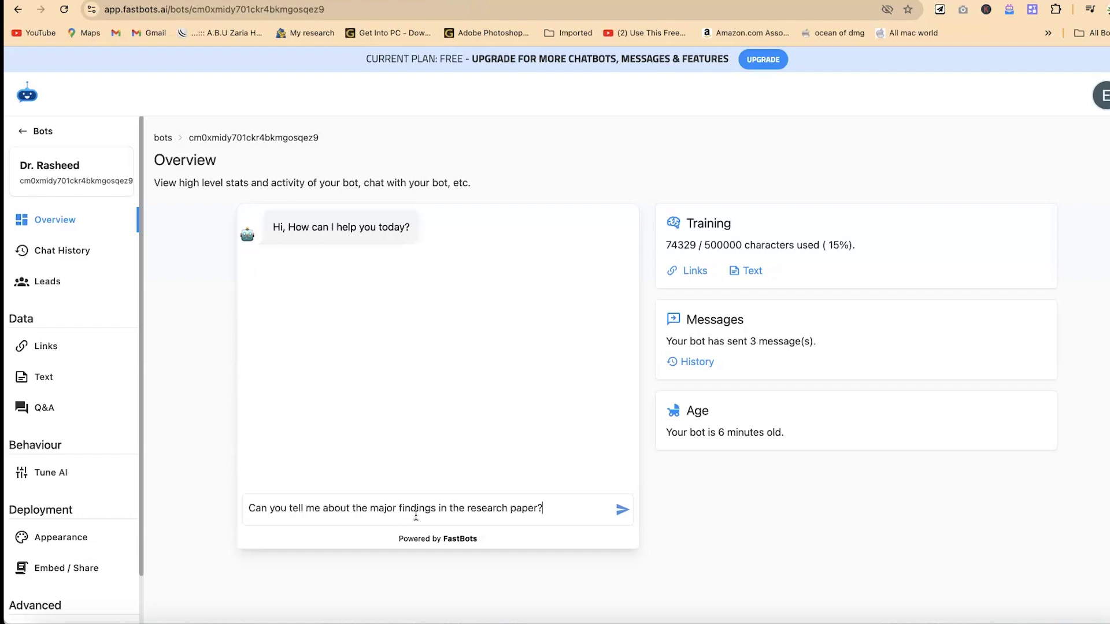
pyautogui.press('Return')
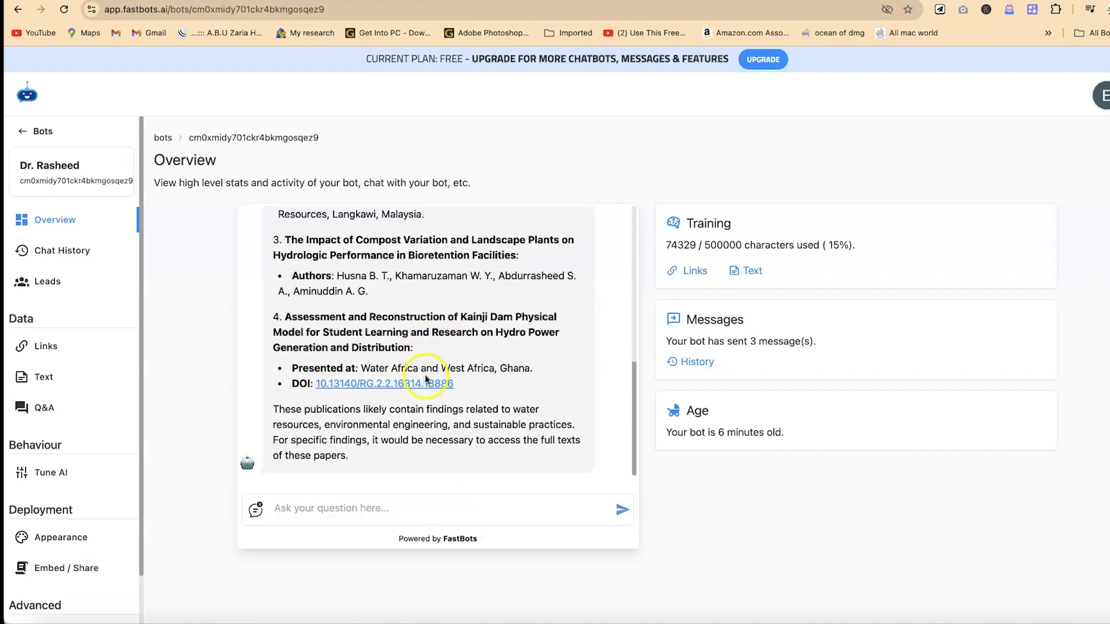
pyautogui.scroll(10, 439, 375)
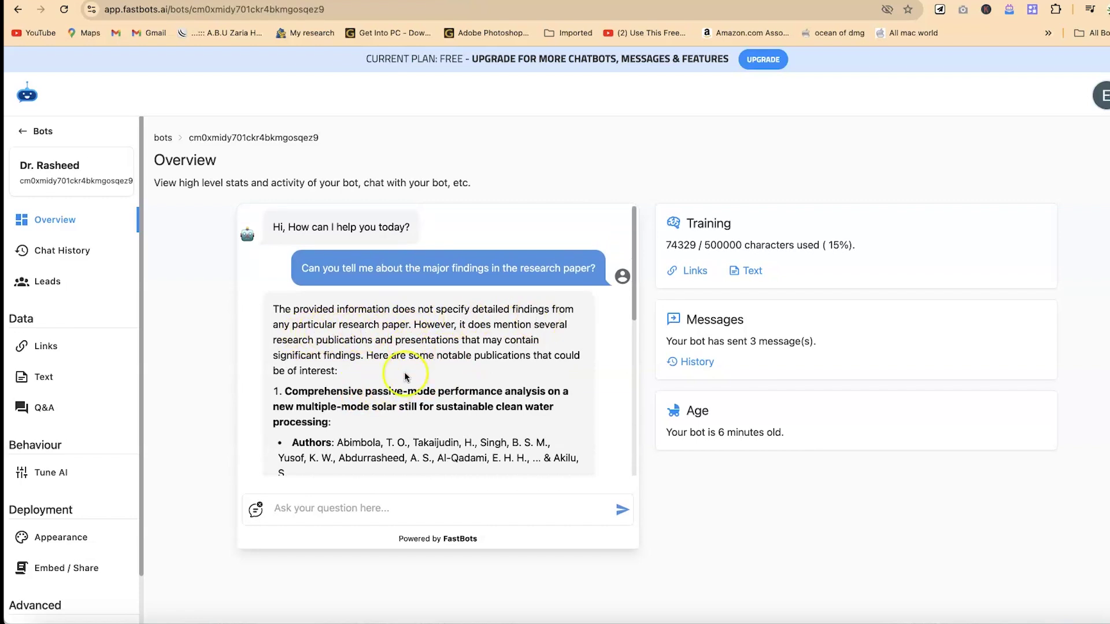
pyautogui.scroll(-5, 407, 428)
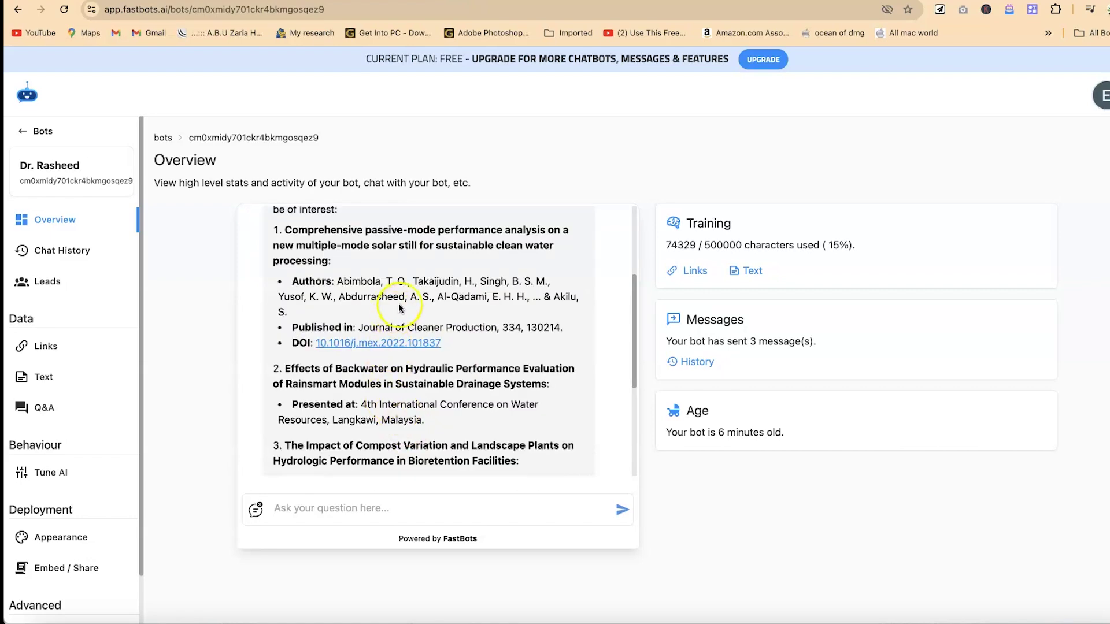
pyautogui.scroll(-2, 405, 384)
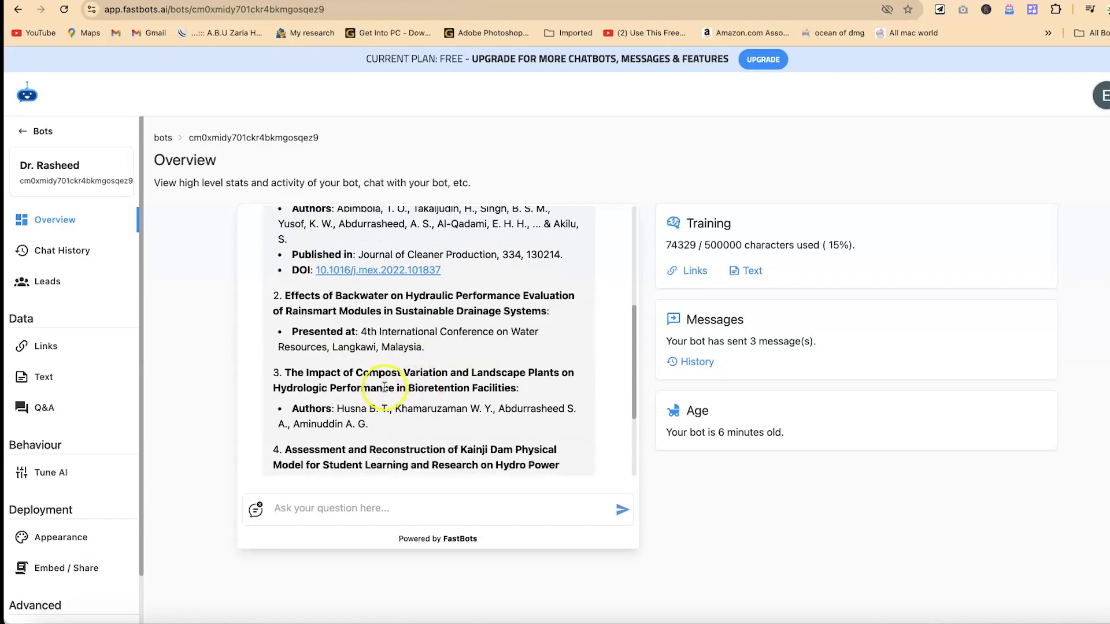
pyautogui.scroll(-3, 387, 393)
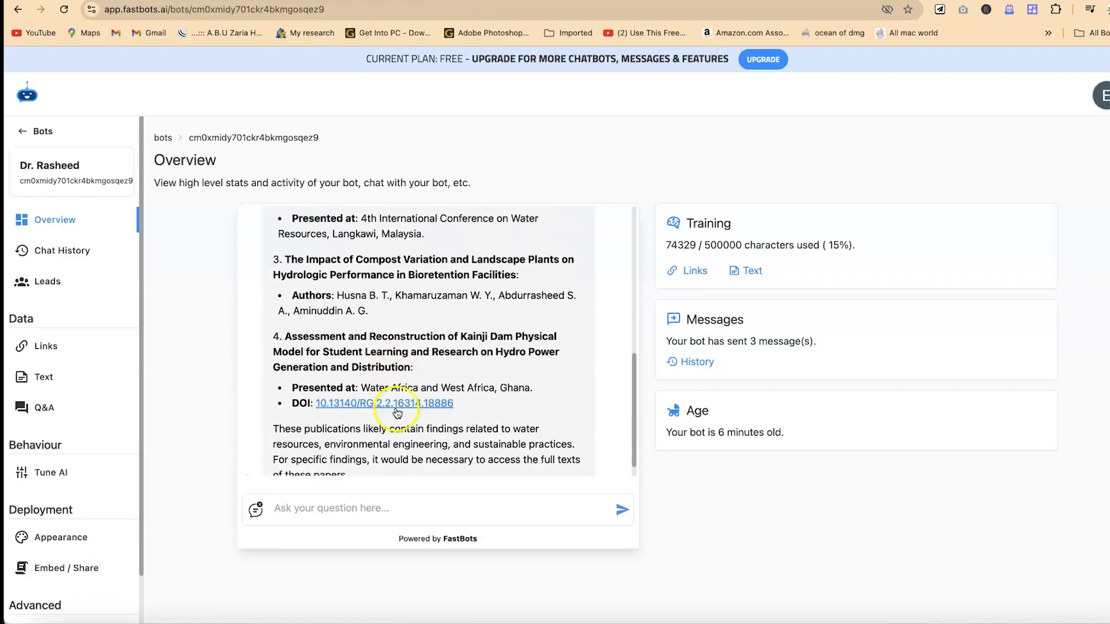
pyautogui.scroll(-1, 398, 412)
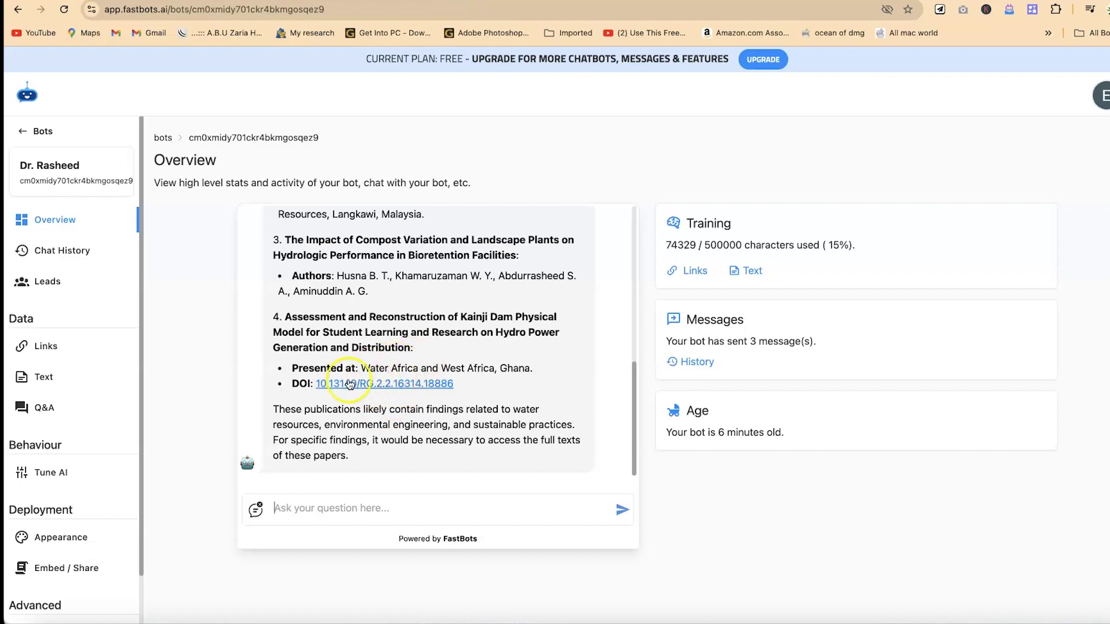
pyautogui.click(357, 512)
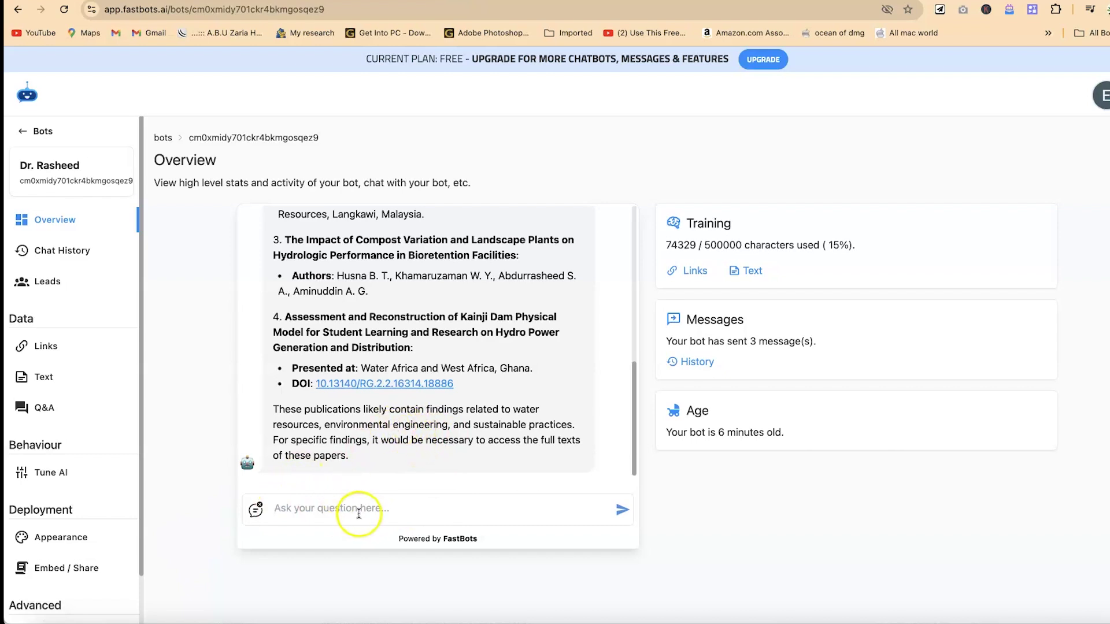
# - Ask the bot the steps for hydrological modelling and read its seven-step answer ending in flood simulation
pyautogui.click(359, 516)
pyautogui.write('based on the information you have can you give me the steps to ce')
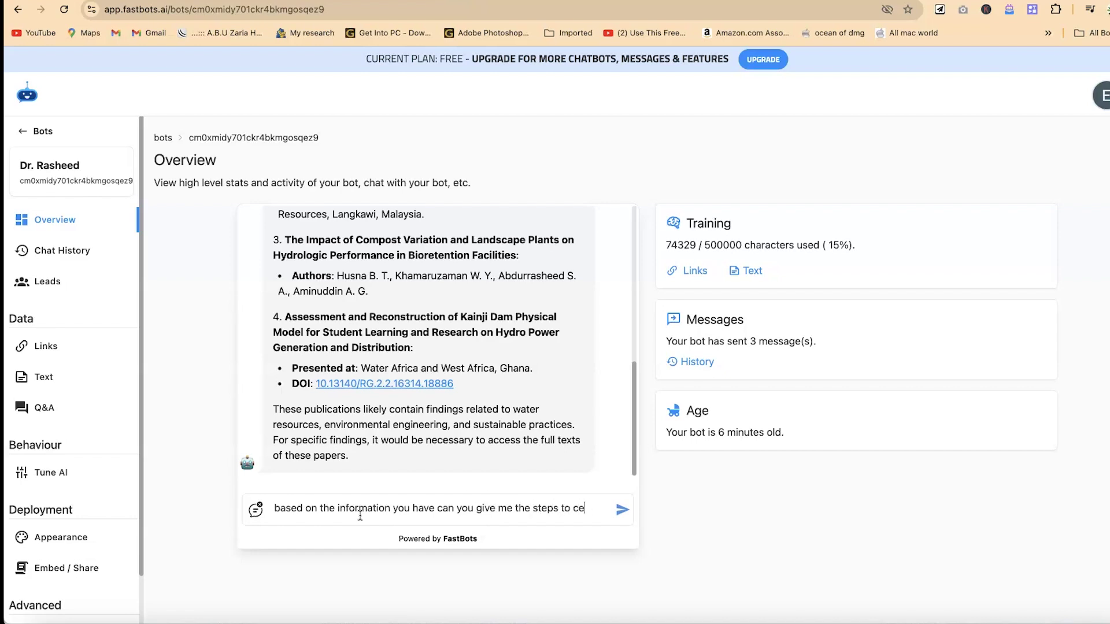
pyautogui.press('BackSpace')
pyautogui.write('arryout hydrological modelling')
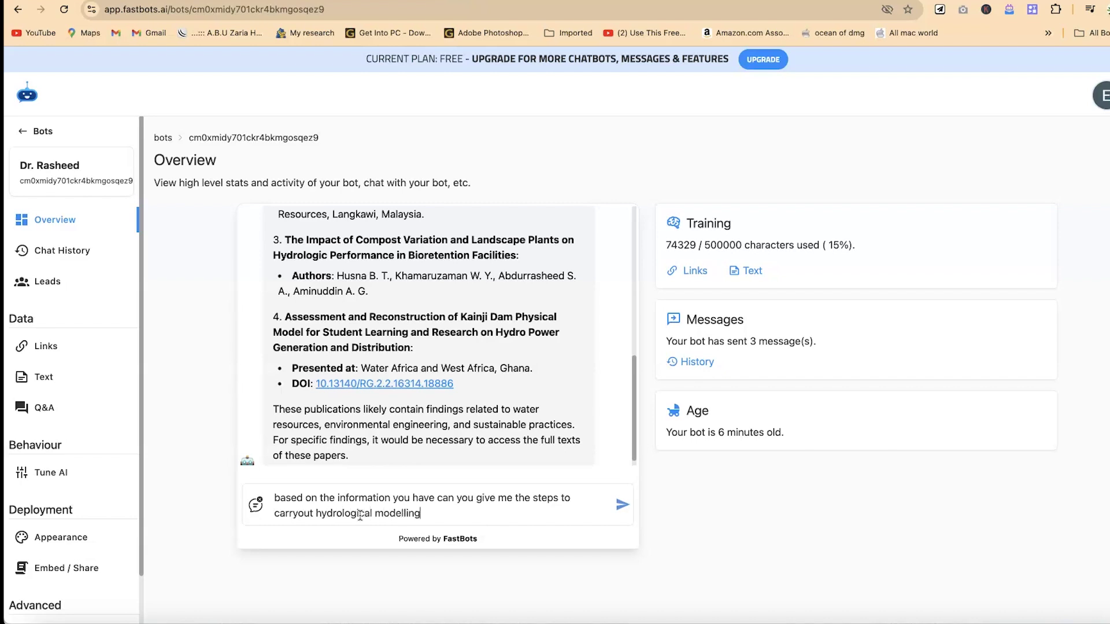
pyautogui.press('Return')
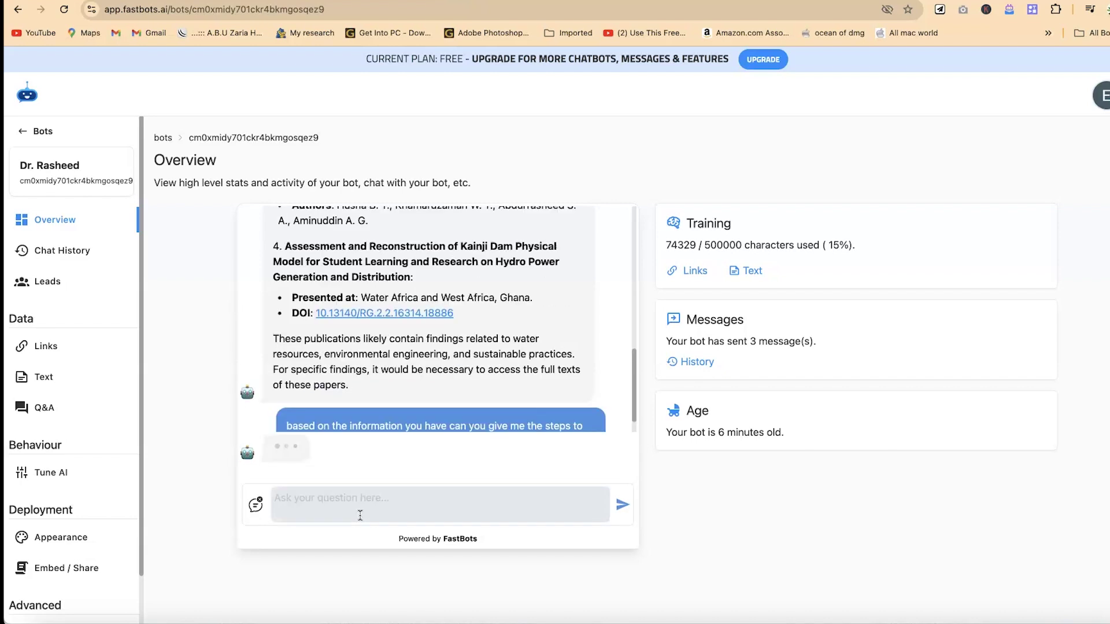
pyautogui.scroll(-10, 378, 395)
pyautogui.scroll(-5, 364, 396)
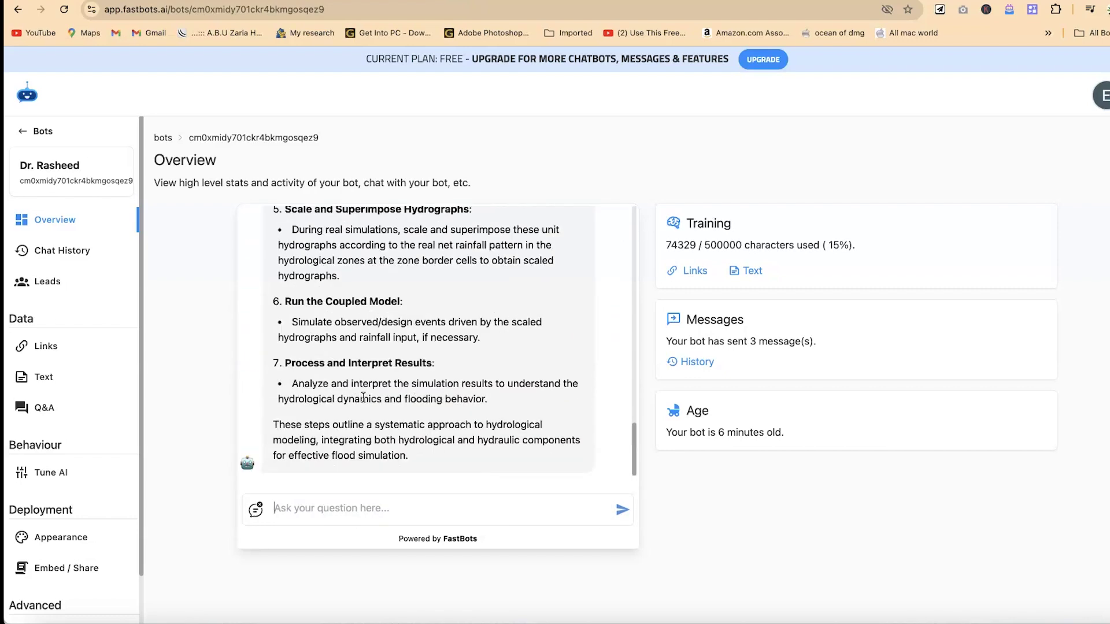
pyautogui.scroll(3, 413, 384)
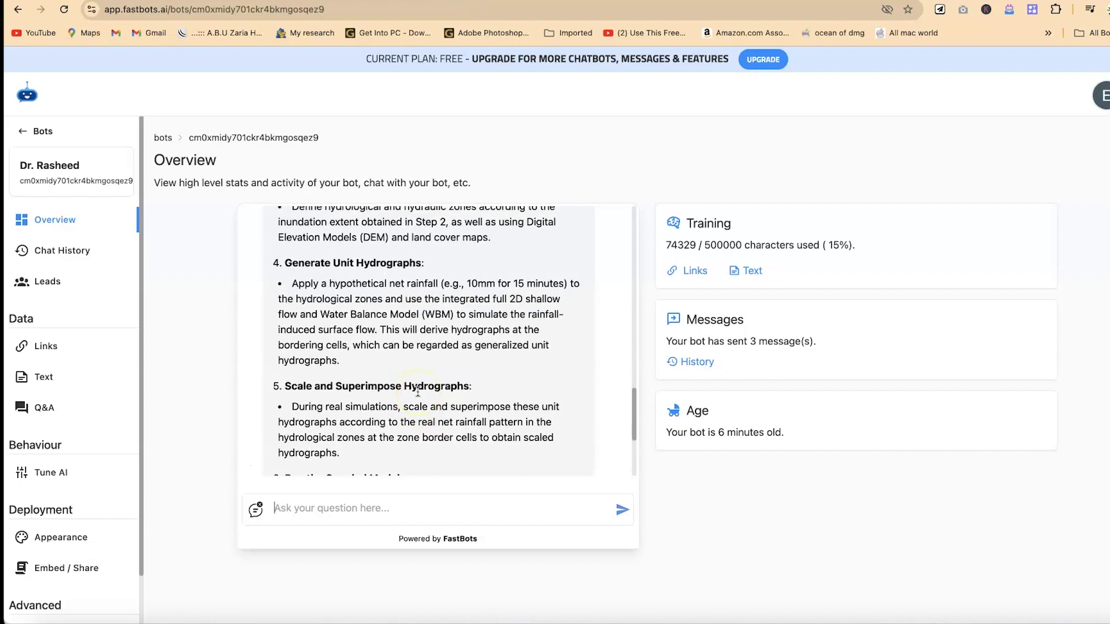
pyautogui.scroll(8, 418, 391)
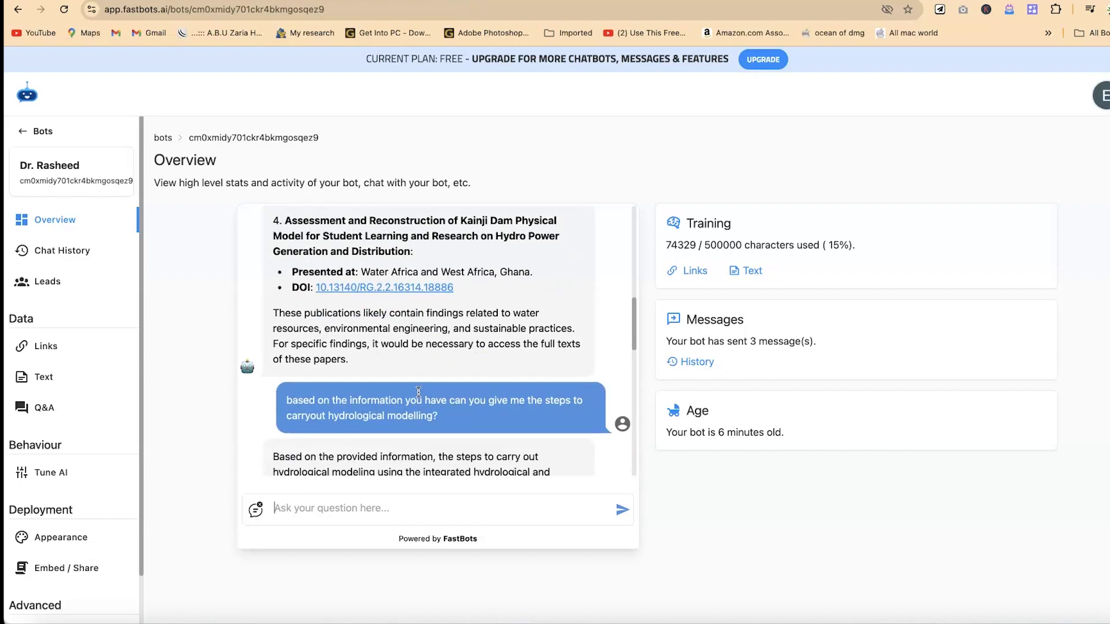
pyautogui.scroll(-3, 418, 390)
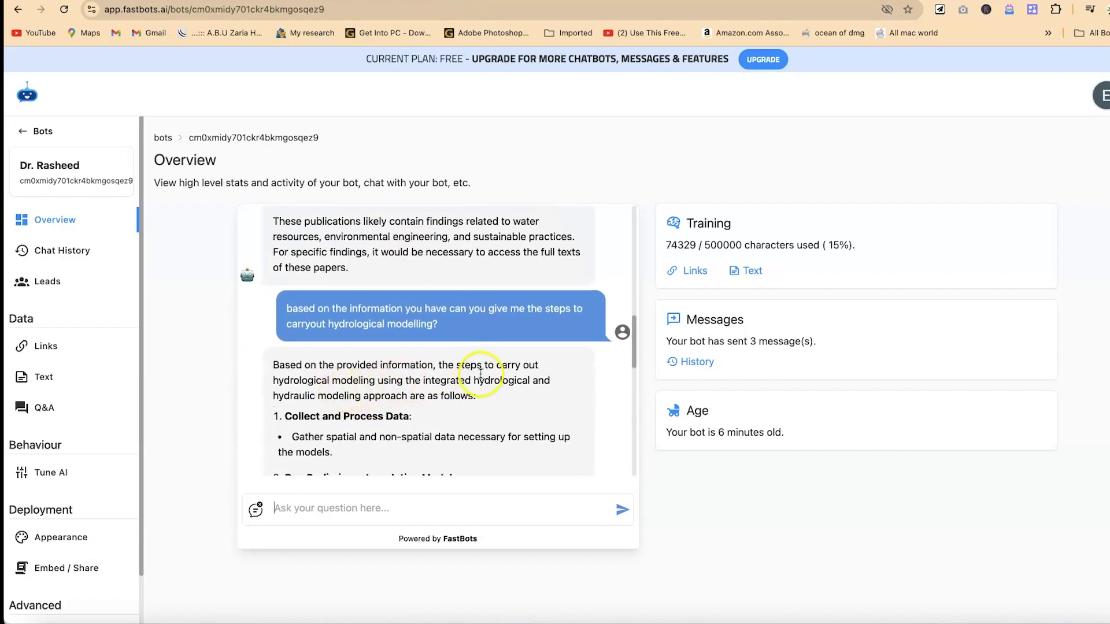
pyautogui.scroll(-3, 324, 410)
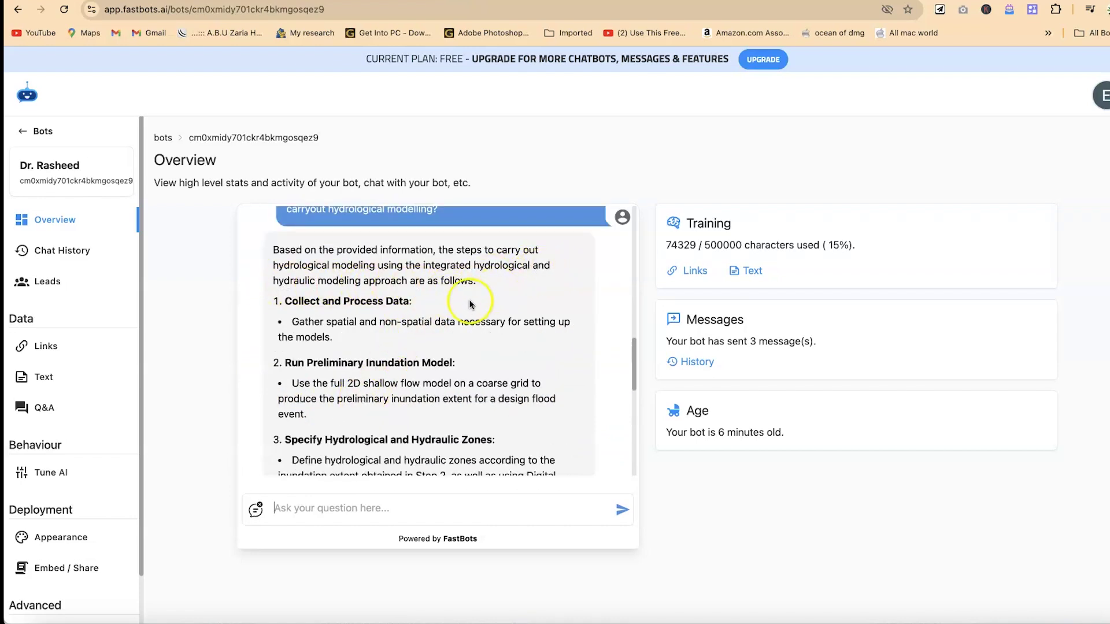
pyautogui.scroll(-10, 422, 335)
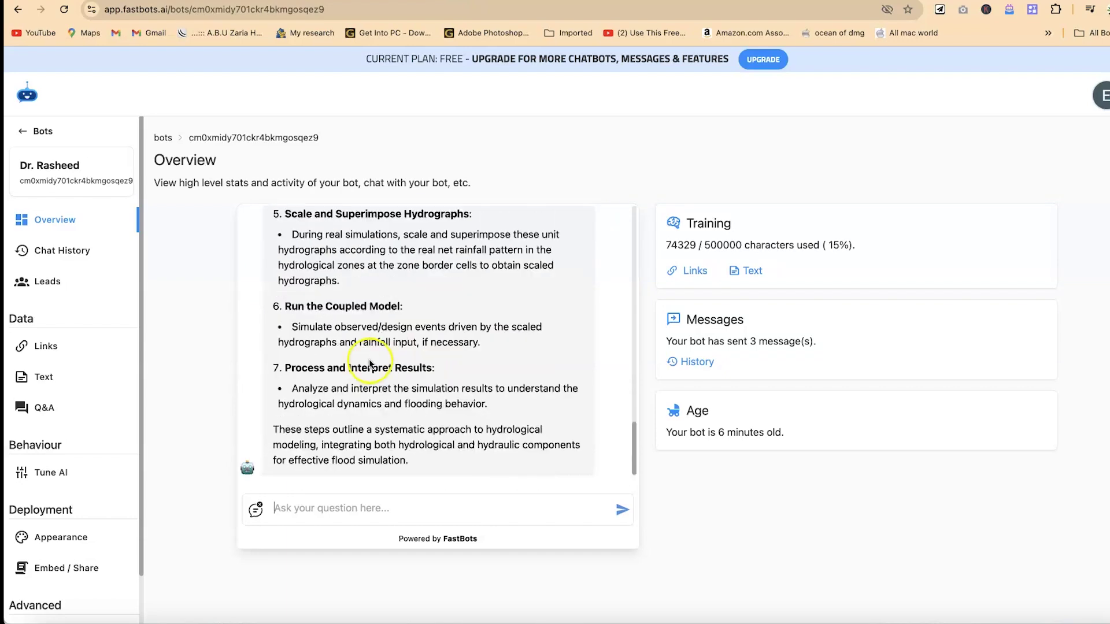
pyautogui.scroll(-1, 358, 361)
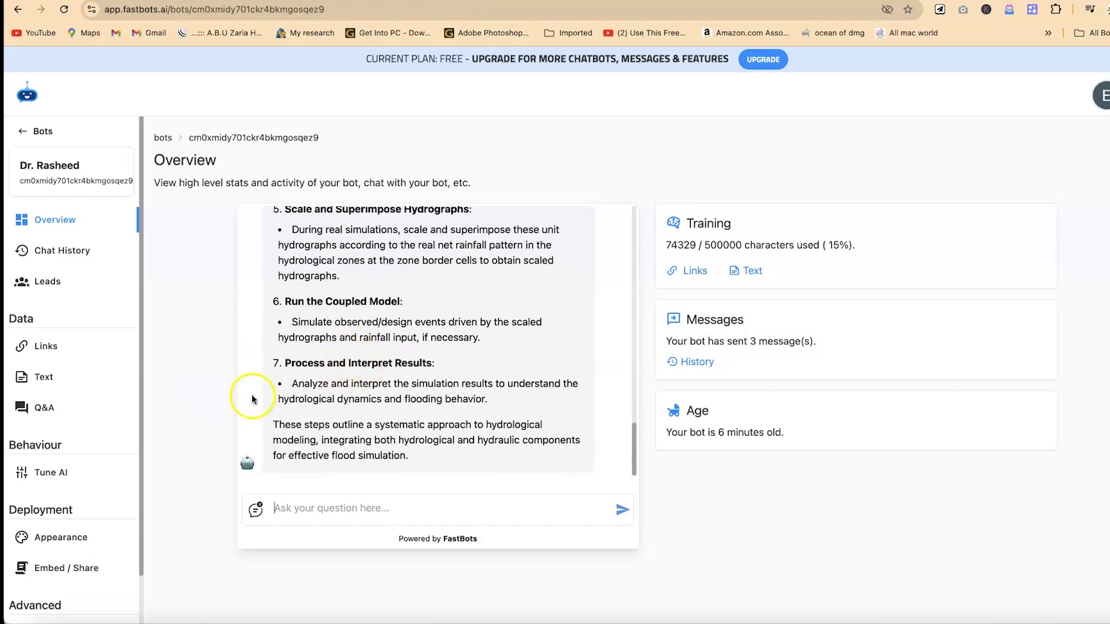
pyautogui.click(91, 379)
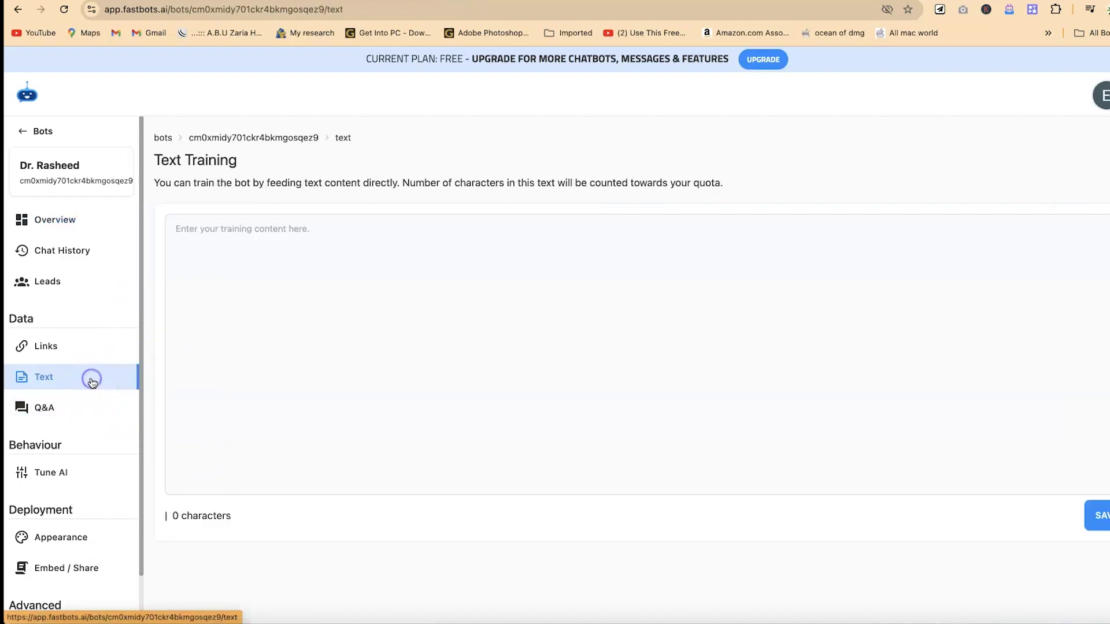
# - Leave the training text area and go to the bot's empty Q&A training page
pyautogui.click(321, 232)
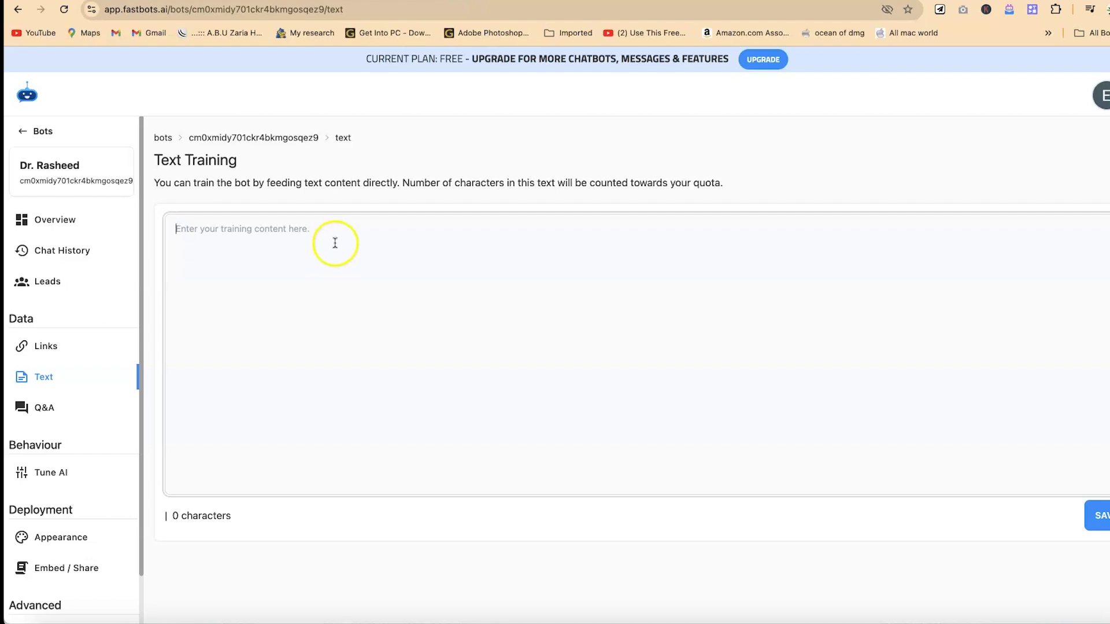
pyautogui.click(59, 418)
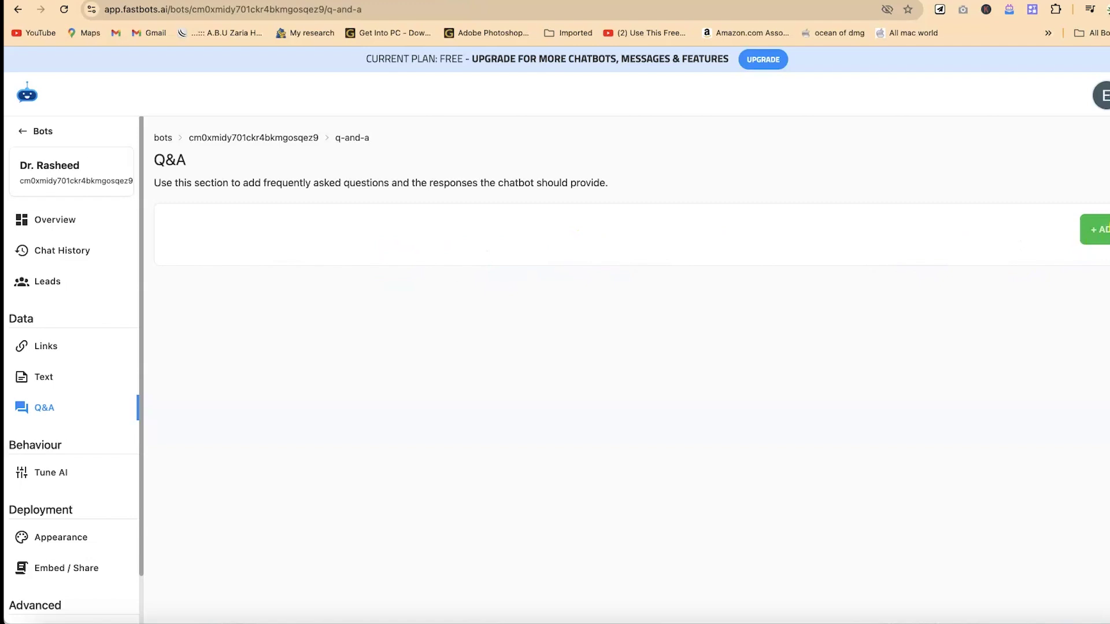
# - Add a new Q&A entry whose question asks where the doctor was born
pyautogui.click(1101, 229)
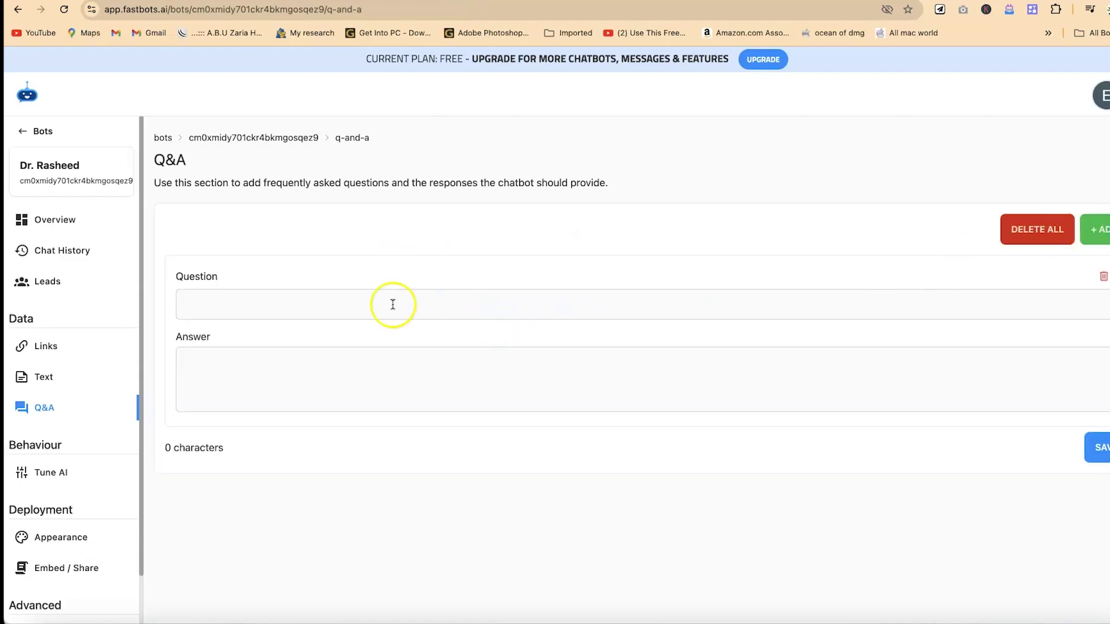
pyautogui.click(330, 305)
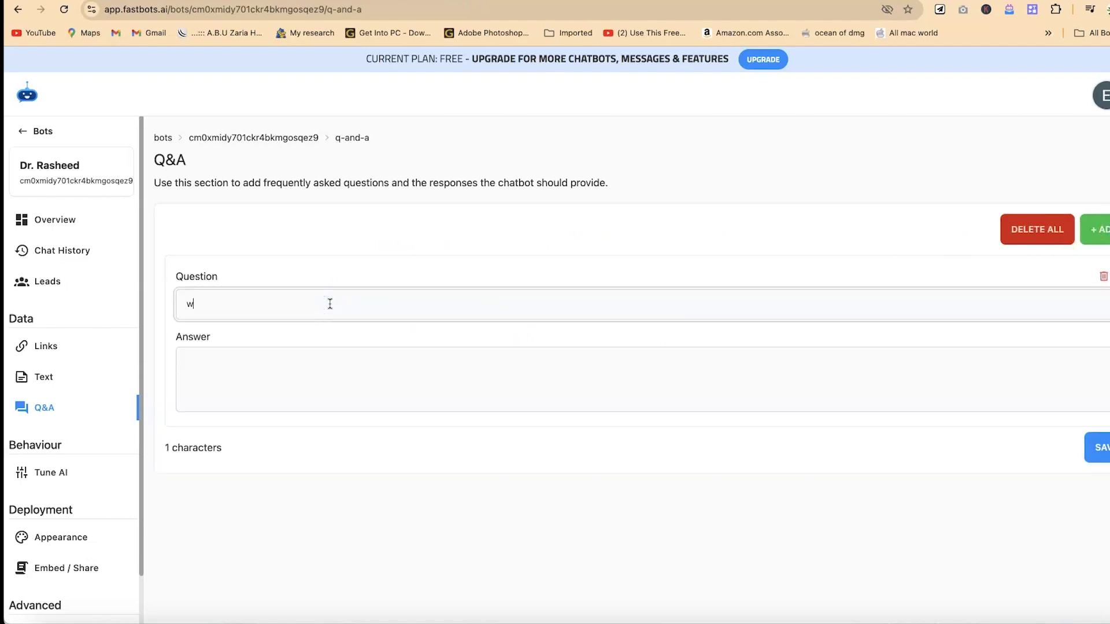
pyautogui.write('who is Dr rasheed')
pyautogui.click(389, 300)
pyautogui.click(393, 358)
pyautogui.moveTo(198, 303); pyautogui.dragTo(158, 299)
pyautogui.write('Wher')
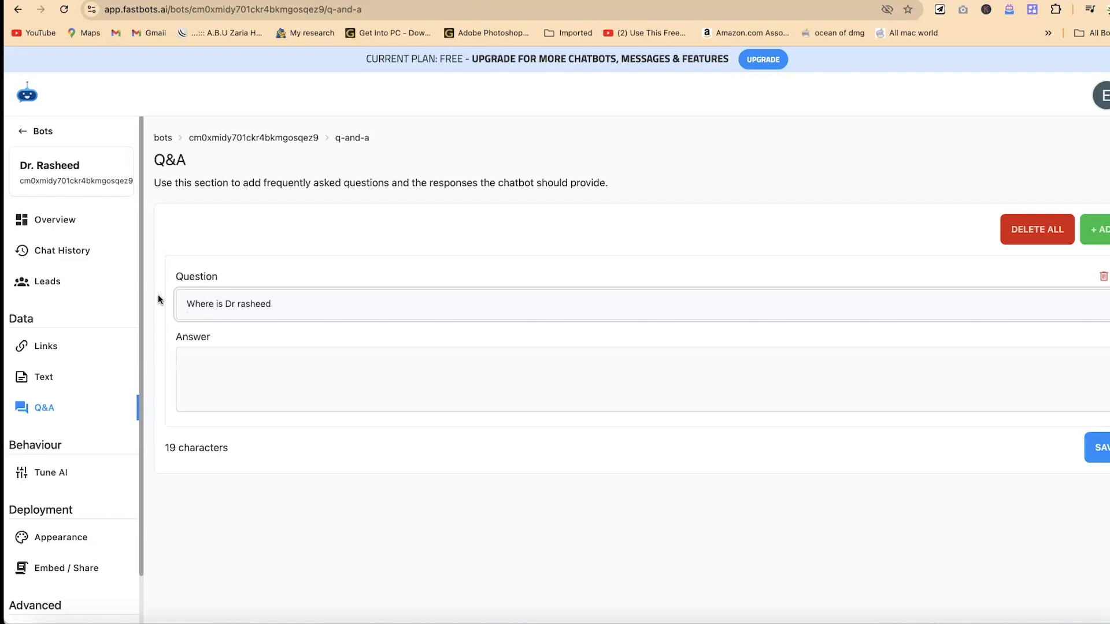
pyautogui.write(' born?')
# - Answer it with 'In a village called Hunkuyi', save the entry, and copy the question
pyautogui.click(305, 396)
pyautogui.write('In')
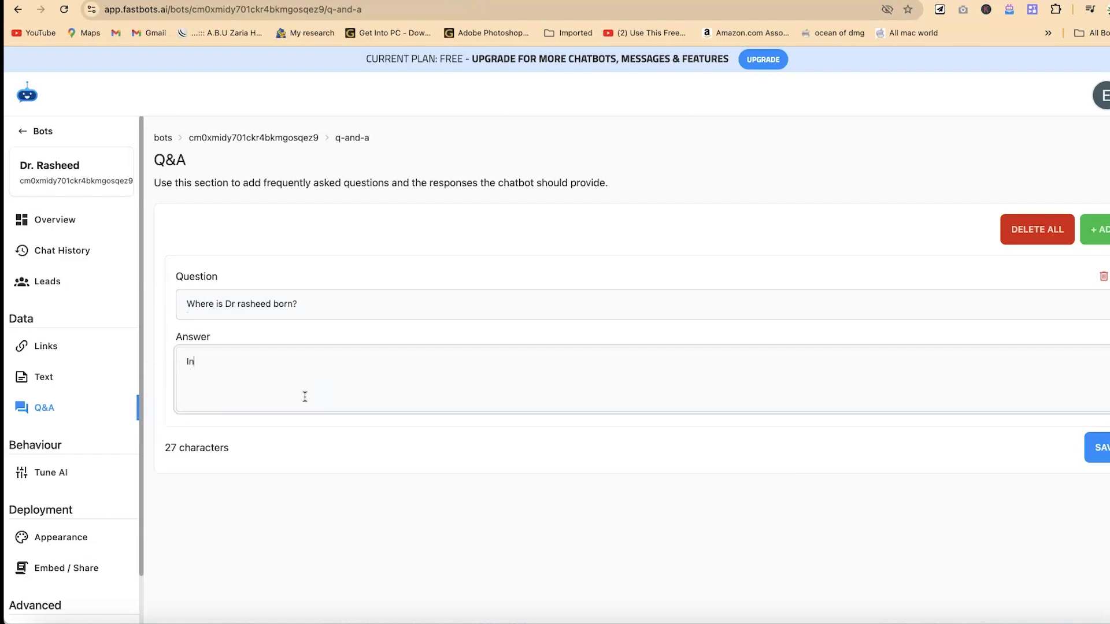
pyautogui.write(' a v')
pyautogui.press('BackSpace')
pyautogui.write('village called')
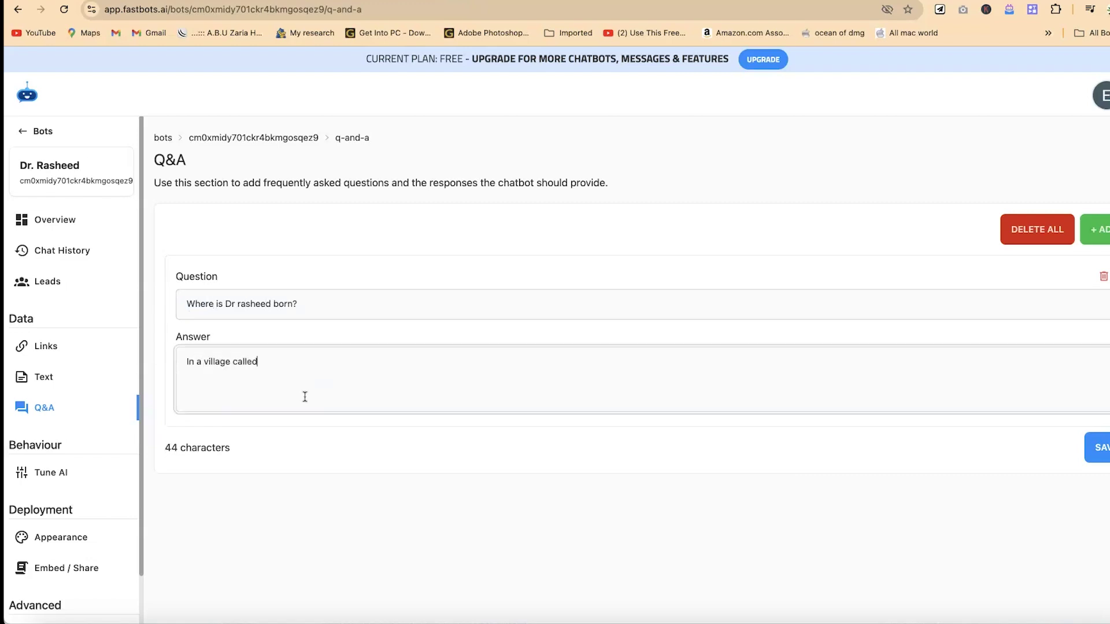
pyautogui.write(' Hunkuy')
pyautogui.click(1105, 450)
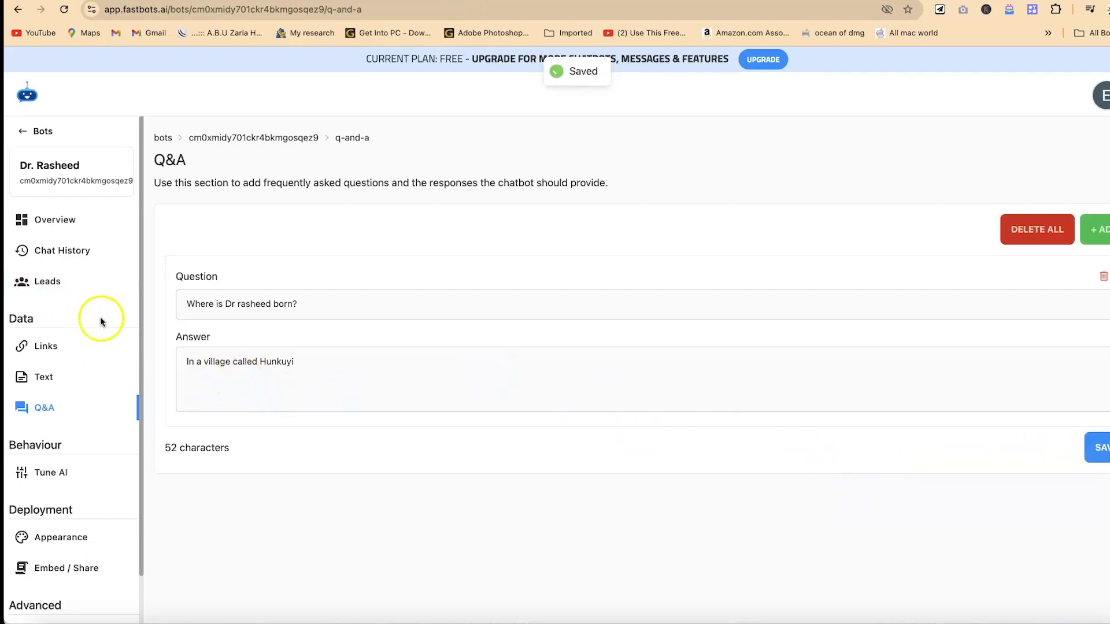
pyautogui.tripleClick(292, 304)
pyautogui.hotkey('ctrl', 'c')
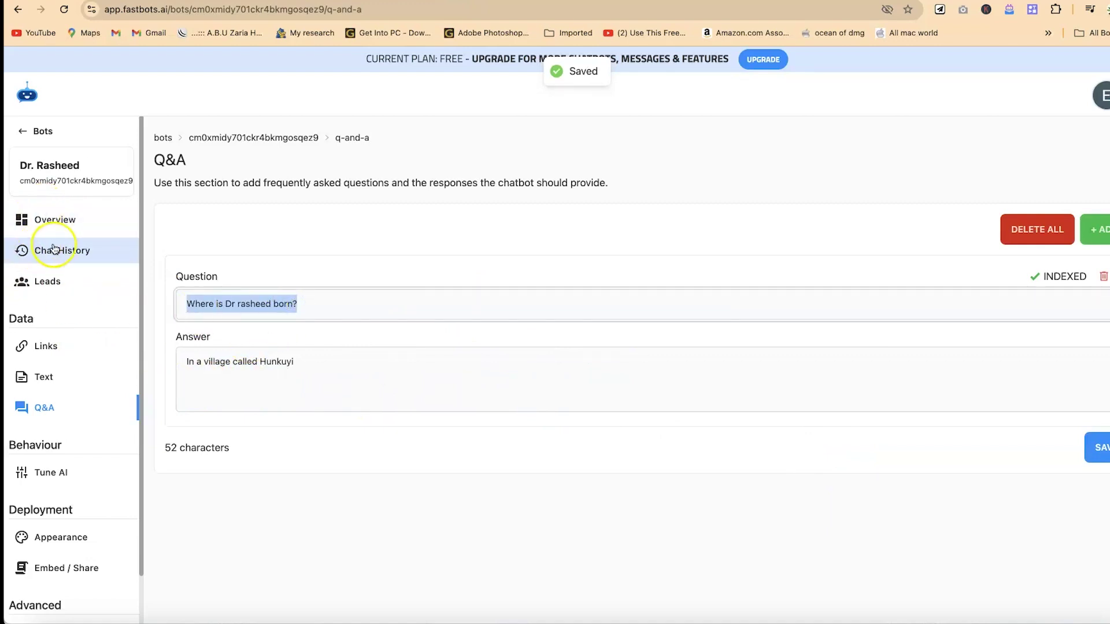
pyautogui.click(65, 225)
# - Paste the birthplace question into the Overview test chat and send it
pyautogui.click(399, 501)
pyautogui.hotkey('ctrl', 'v')
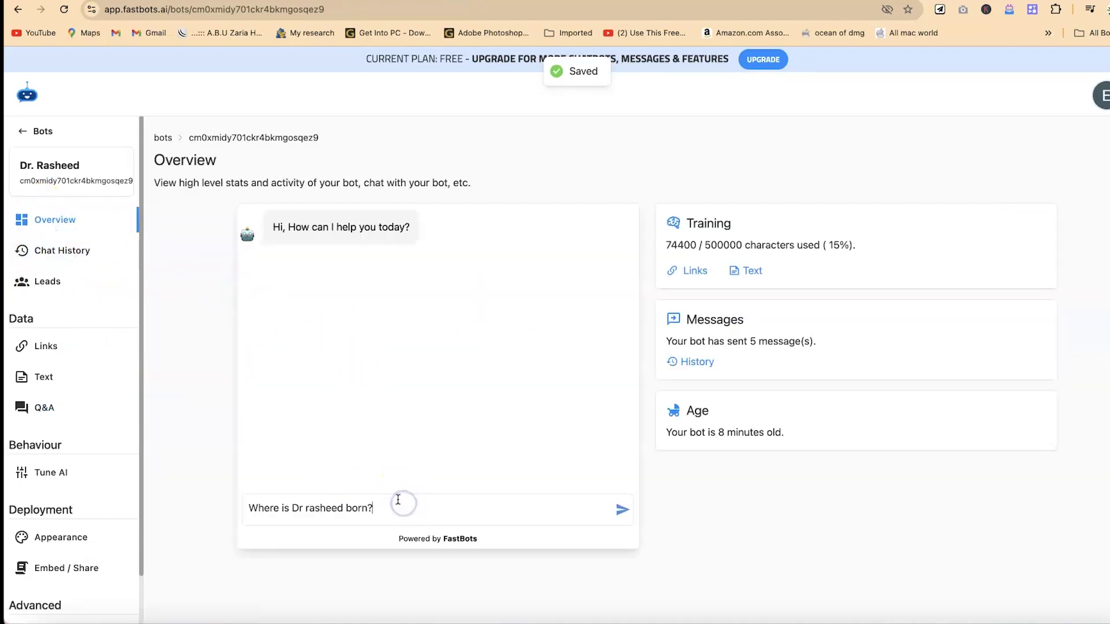
pyautogui.click(622, 510)
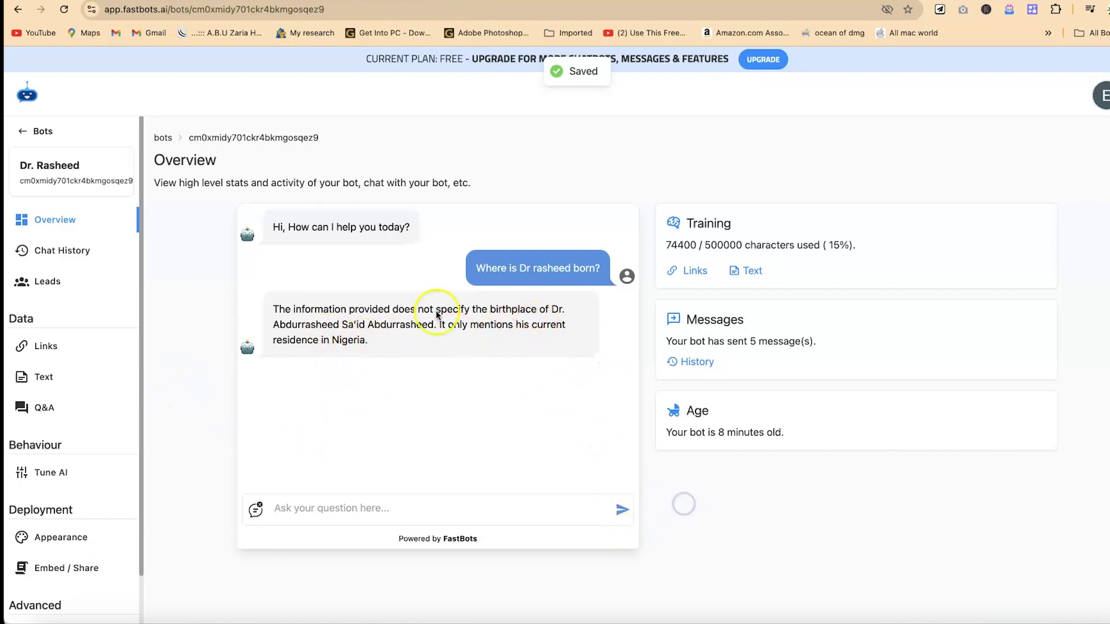
# - Reload for a fresh chat and resend the birthplace question, getting Hunkuyi, Nigeria
pyautogui.click(61, 10)
pyautogui.click(395, 519)
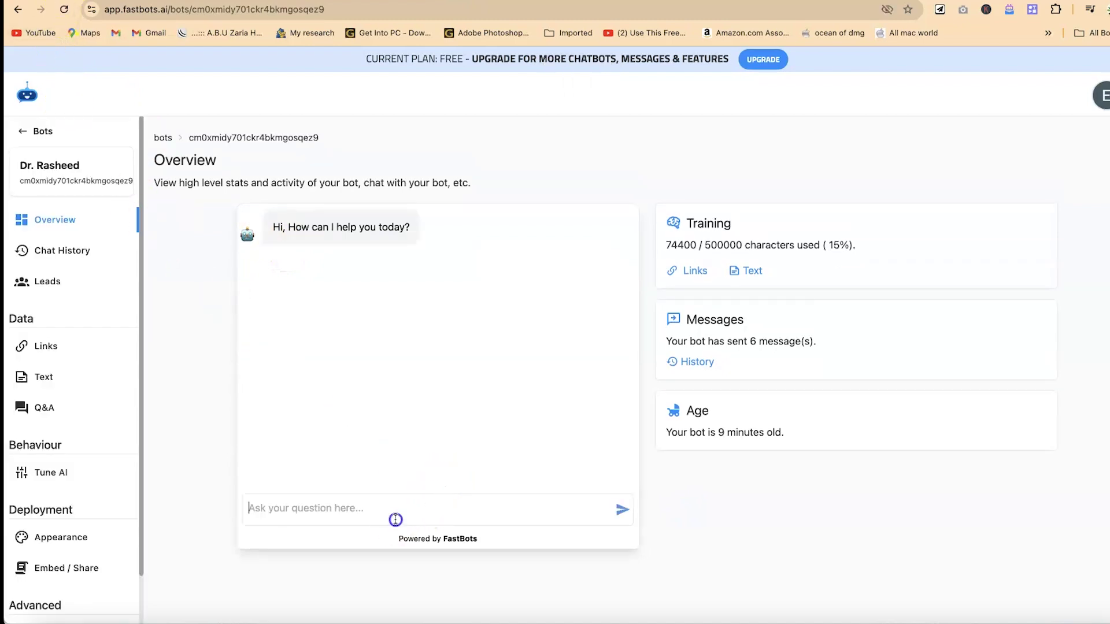
pyautogui.press('super+v')
pyautogui.click(417, 508)
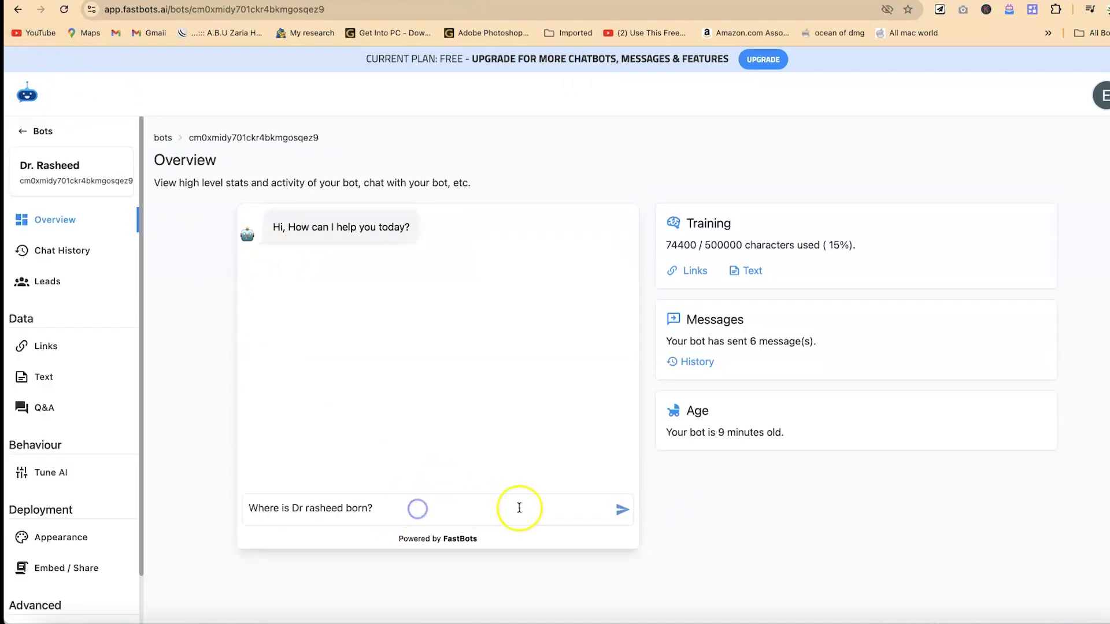
pyautogui.click(622, 511)
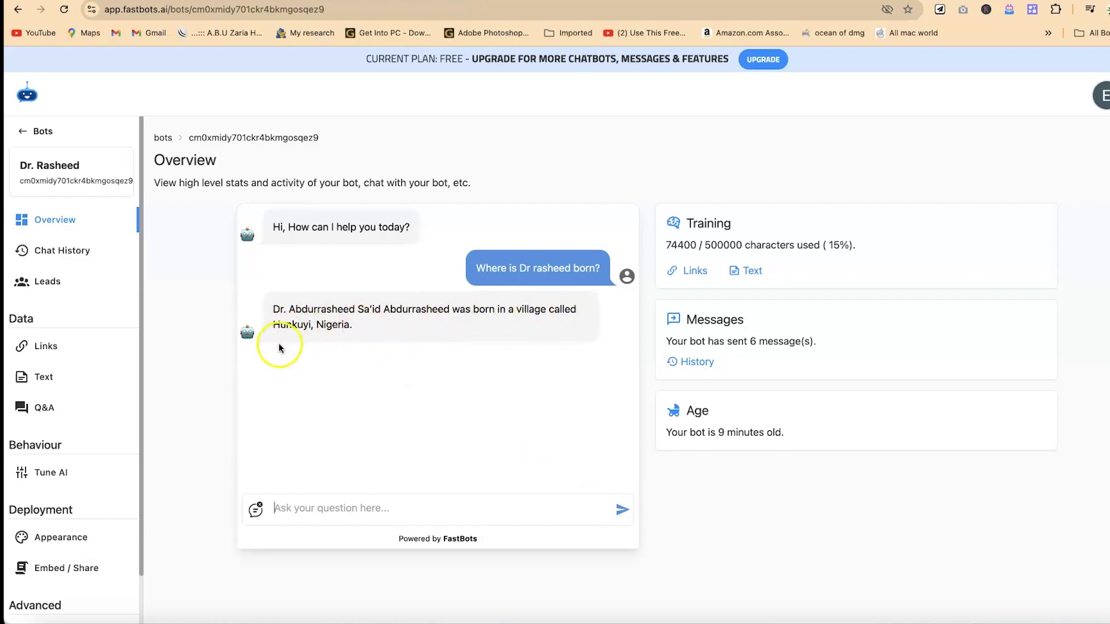
# - Open Tune AI and leave AI Creativity at its minimum setting
pyautogui.click(76, 474)
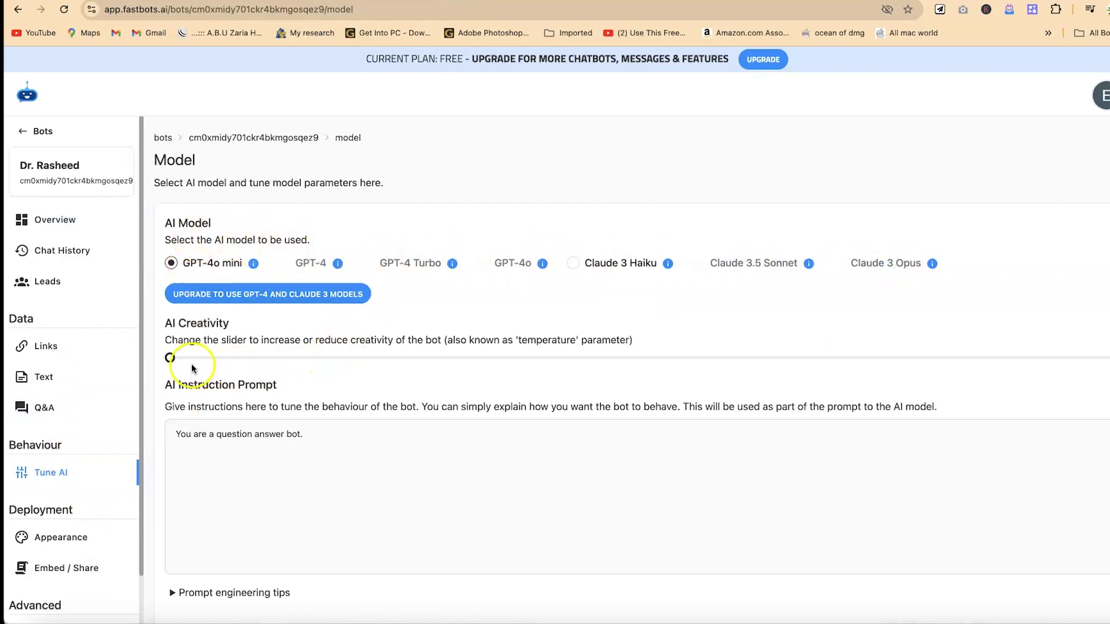
pyautogui.moveTo(170, 359)
pyautogui.mouseDown()
pyautogui.moveTo(388, 358)
pyautogui.moveTo(169, 359)
pyautogui.mouseUp()
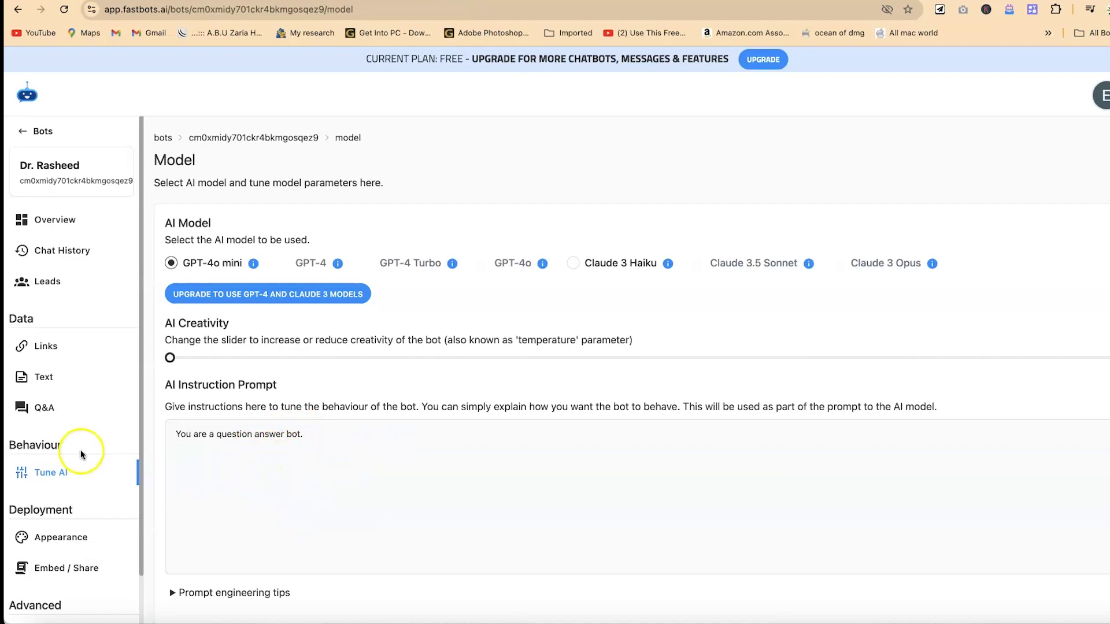
pyautogui.scroll(-2, 81, 450)
pyautogui.click(56, 488)
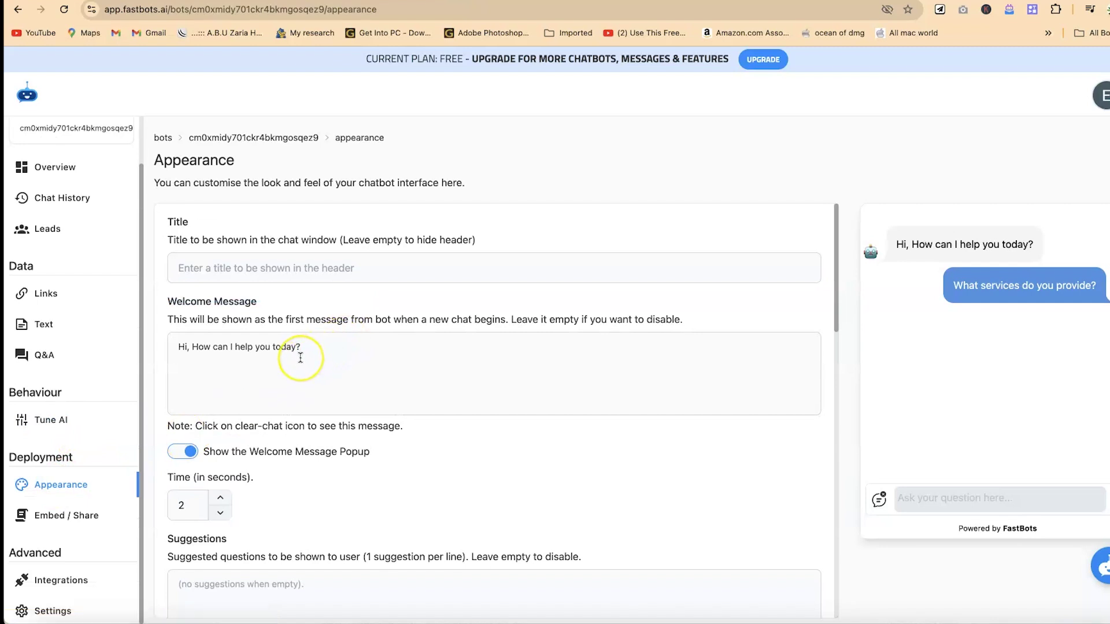
# - Title the chat window DrR and make the welcome message 'Hi, i am DrR and How can I help you today?'
pyautogui.click(305, 263)
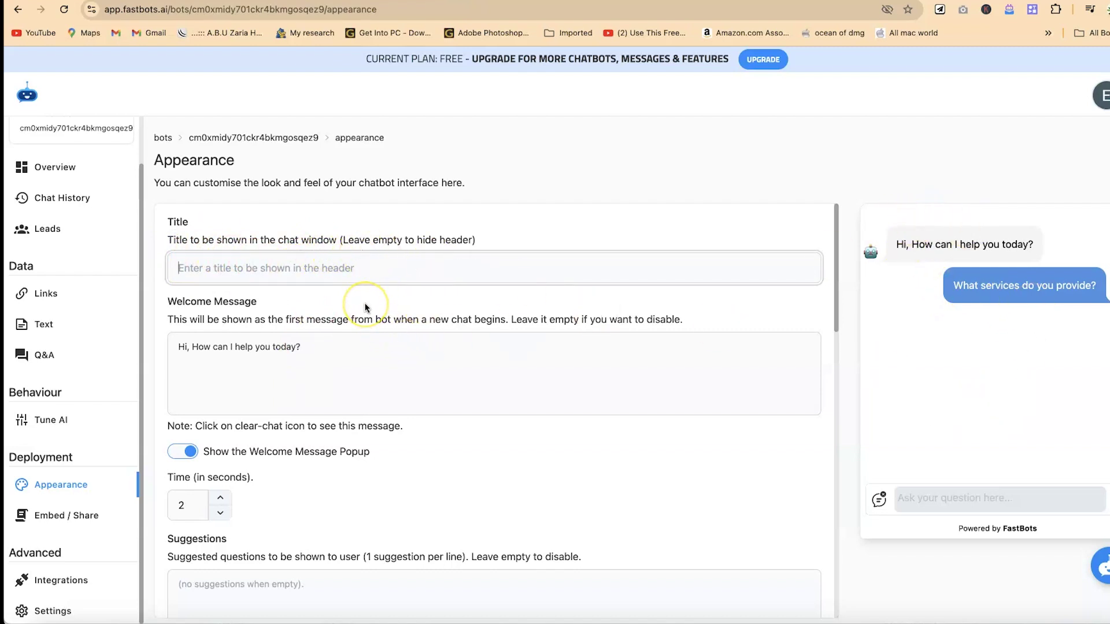
pyautogui.write('DrR')
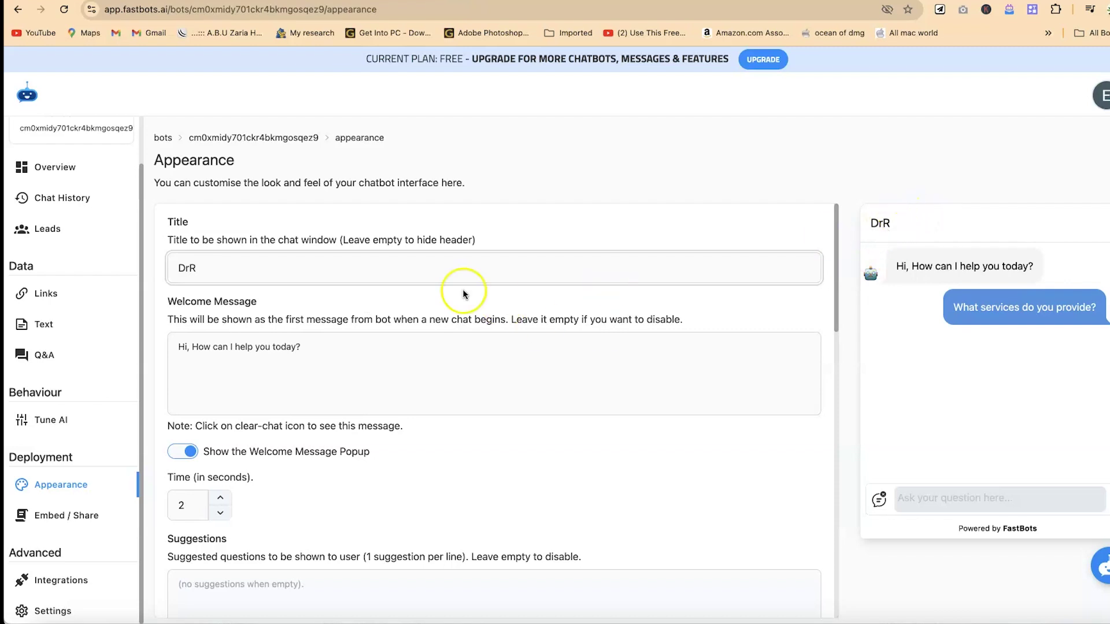
pyautogui.click(273, 382)
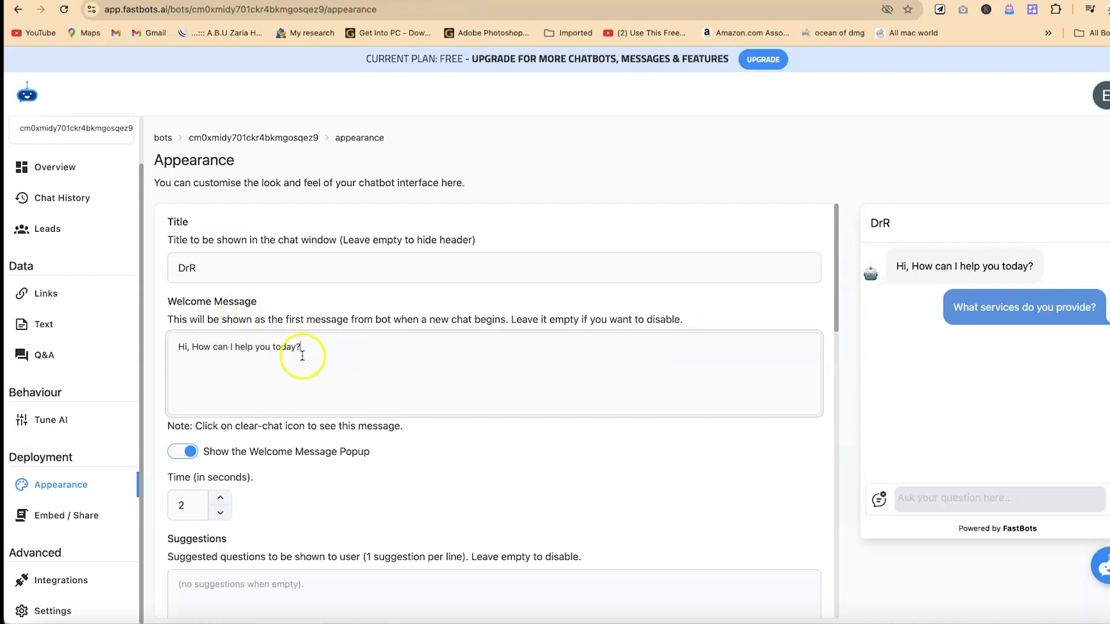
pyautogui.click(191, 349)
pyautogui.write('a')
pyautogui.press('BackSpace')
pyautogui.write('ia')
pyautogui.press('BackSpace')
pyautogui.press('BackSpace')
pyautogui.write('am DrR')
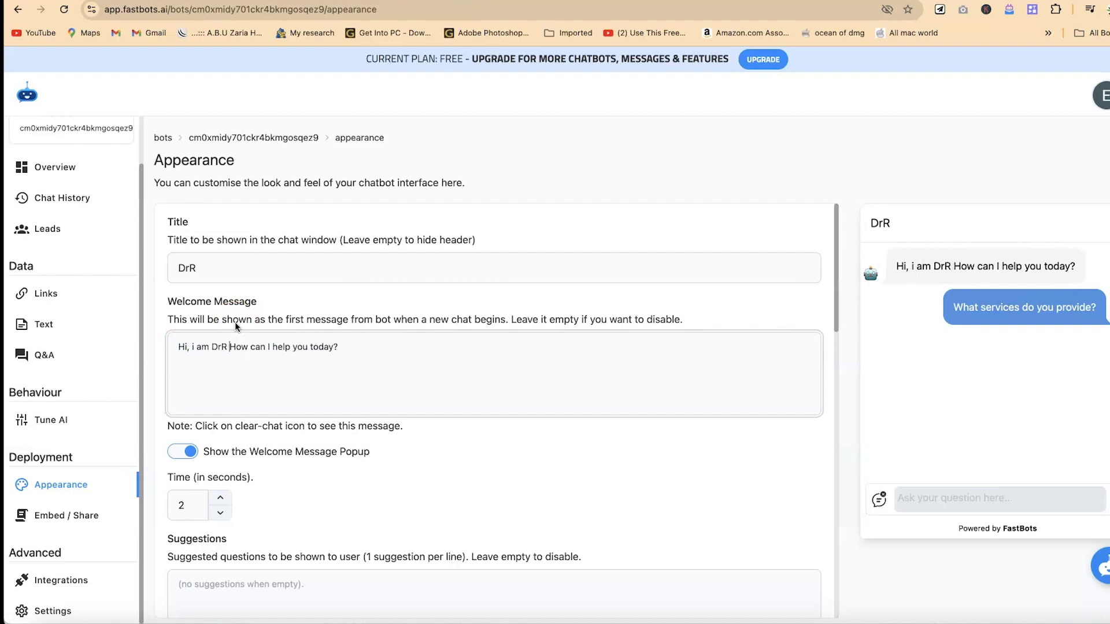
pyautogui.write(' and')
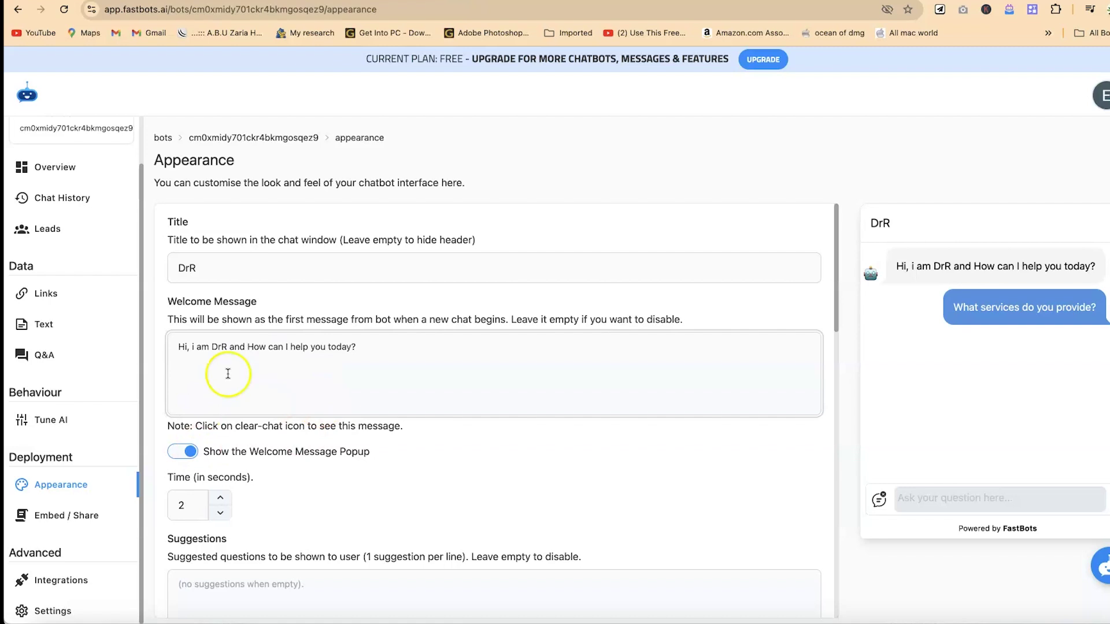
# - Save the updated appearance settings
pyautogui.scroll(-3, 352, 445)
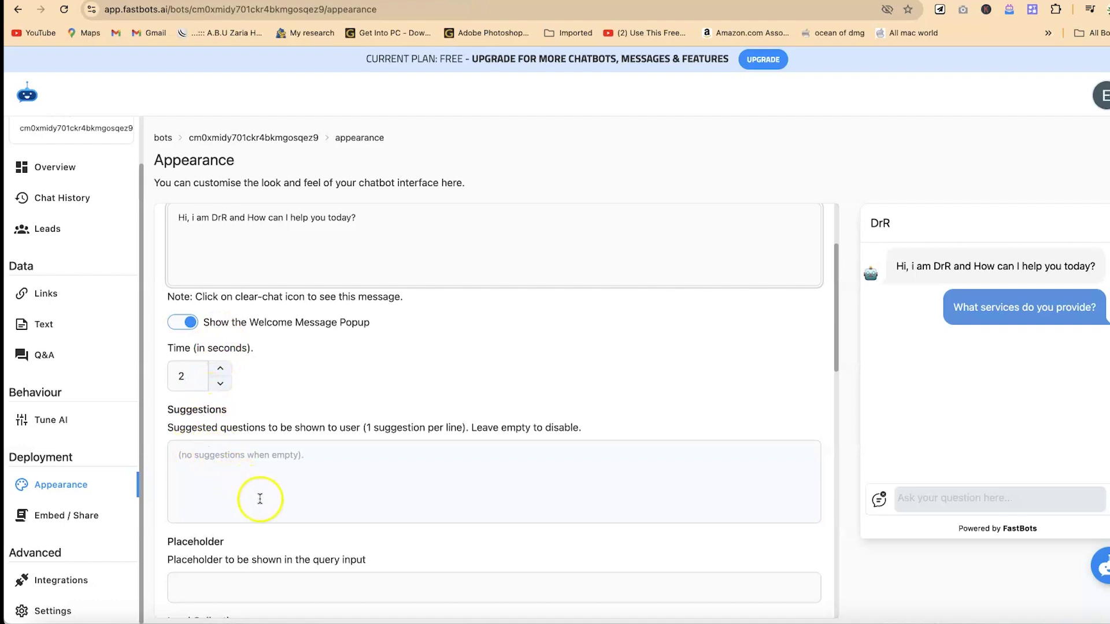
pyautogui.scroll(-3, 261, 500)
pyautogui.scroll(-3, 278, 511)
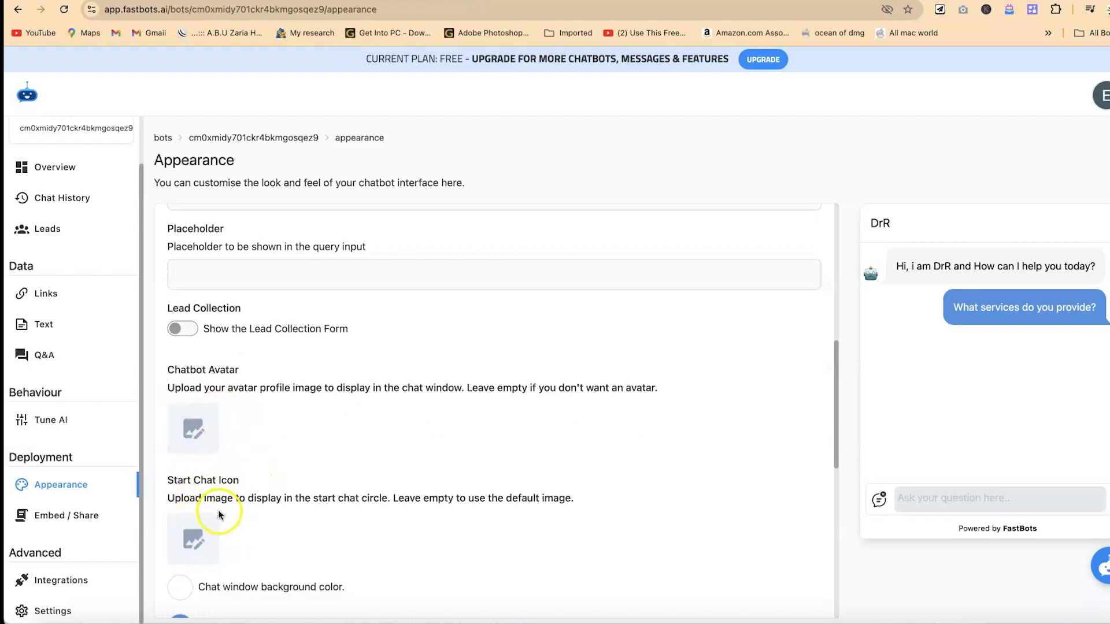
pyautogui.scroll(-4, 196, 526)
pyautogui.scroll(-3, 257, 506)
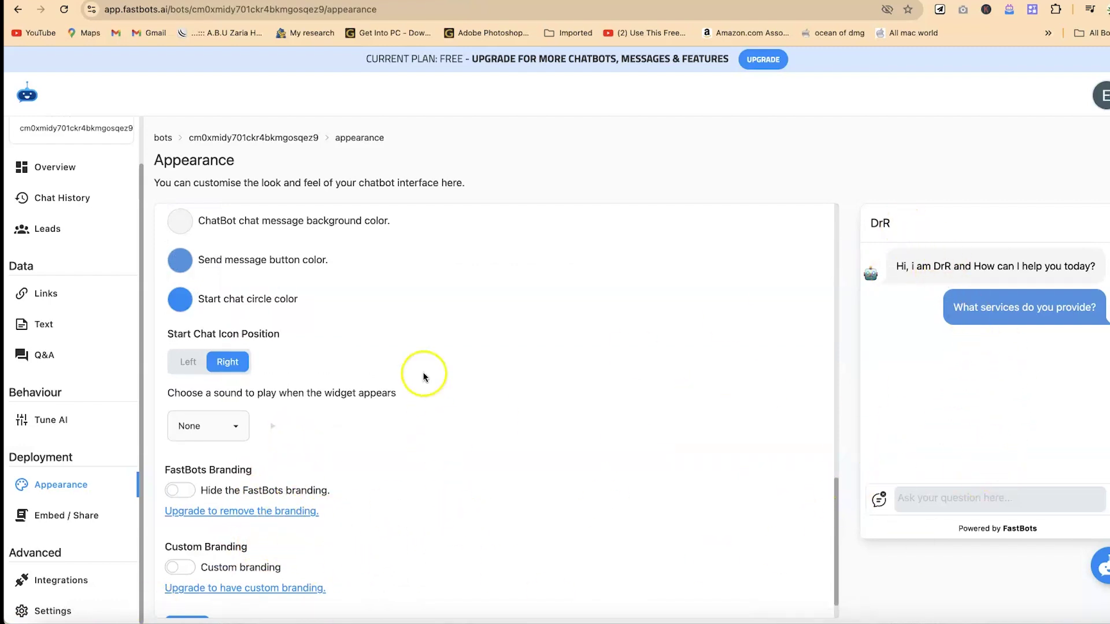
pyautogui.scroll(-1, 428, 442)
pyautogui.click(210, 584)
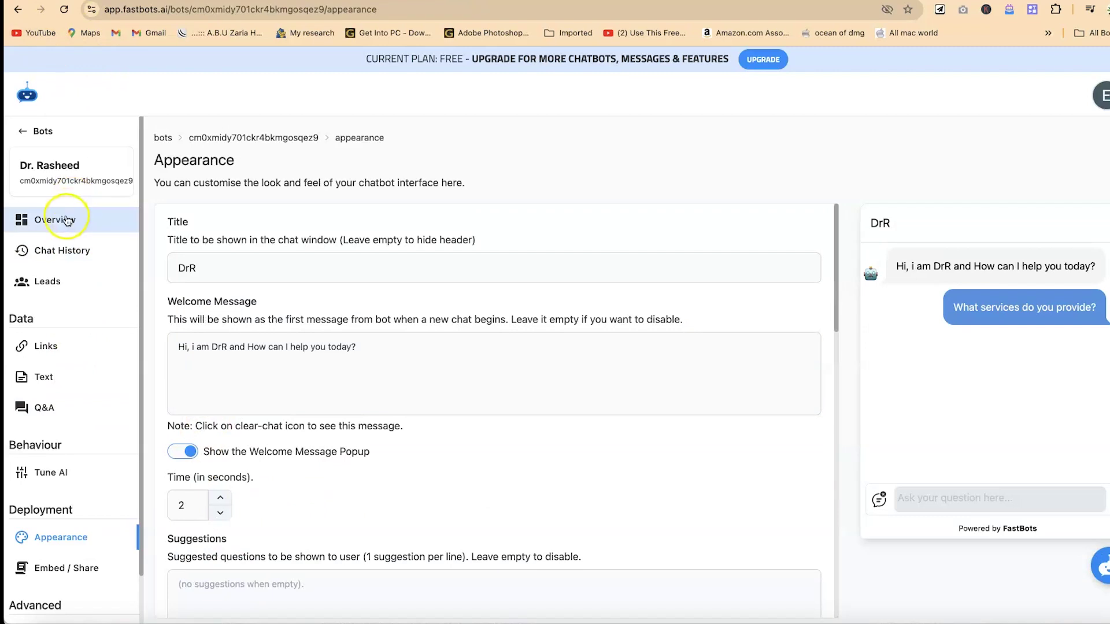
# - Check the Overview chat now headed DrR with the new greeting
pyautogui.click(73, 214)
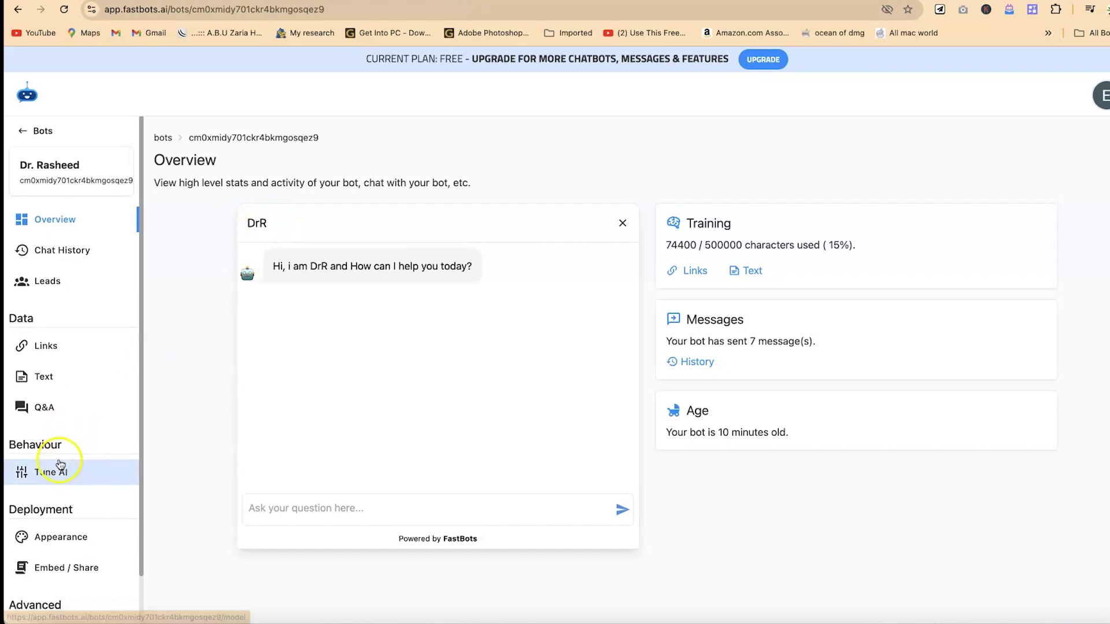
pyautogui.scroll(-1, 73, 480)
pyautogui.click(76, 518)
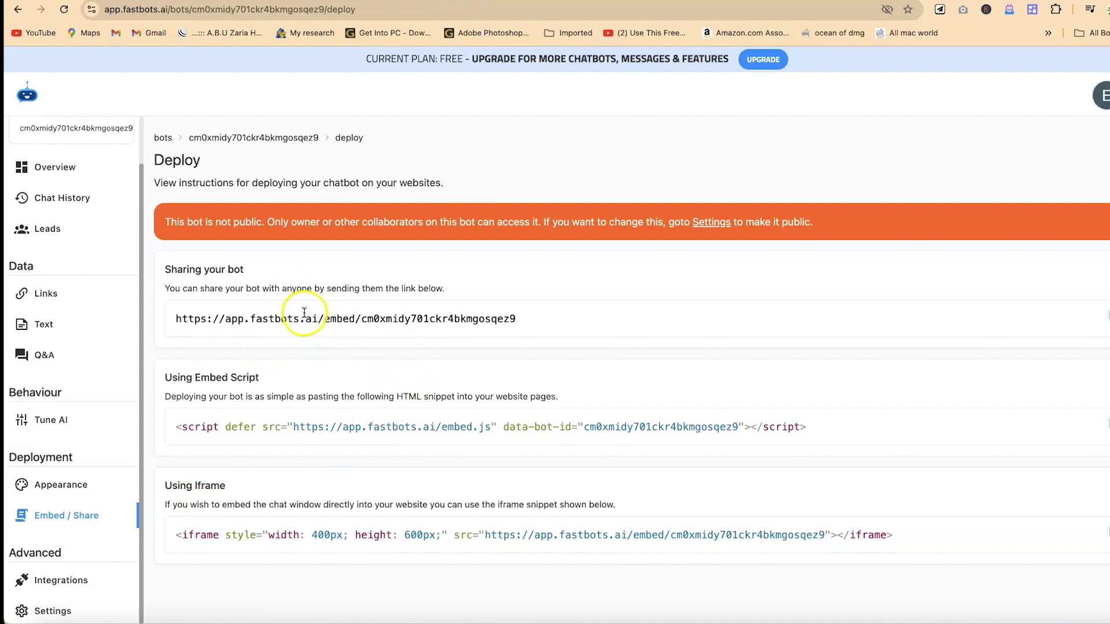
# - Select the bot's sharing URL on the Embed / Share page, then view Settings
pyautogui.tripleClick(340, 324)
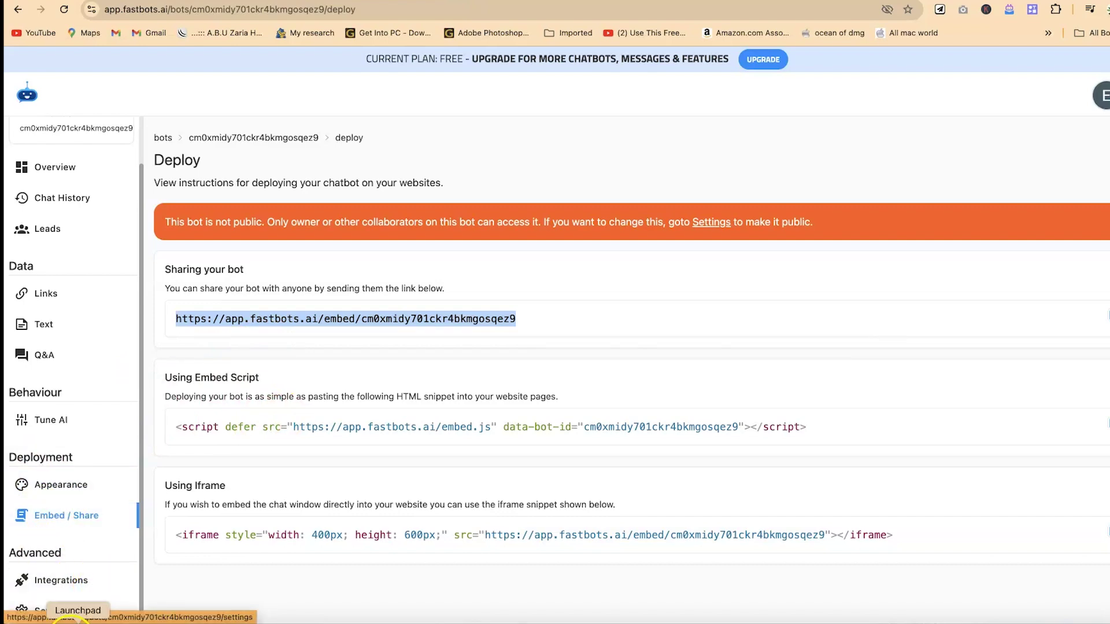
pyautogui.click(98, 616)
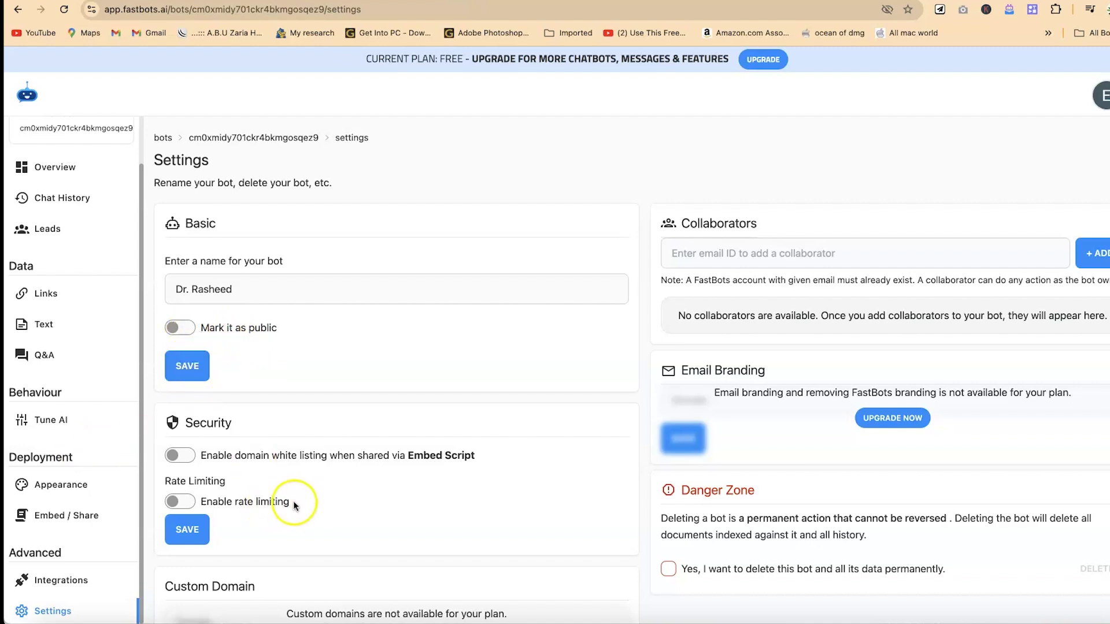
# - Back on Overview, highlight the age, 7 messages sent and 15% training-characters stats
pyautogui.scroll(-3, 293, 501)
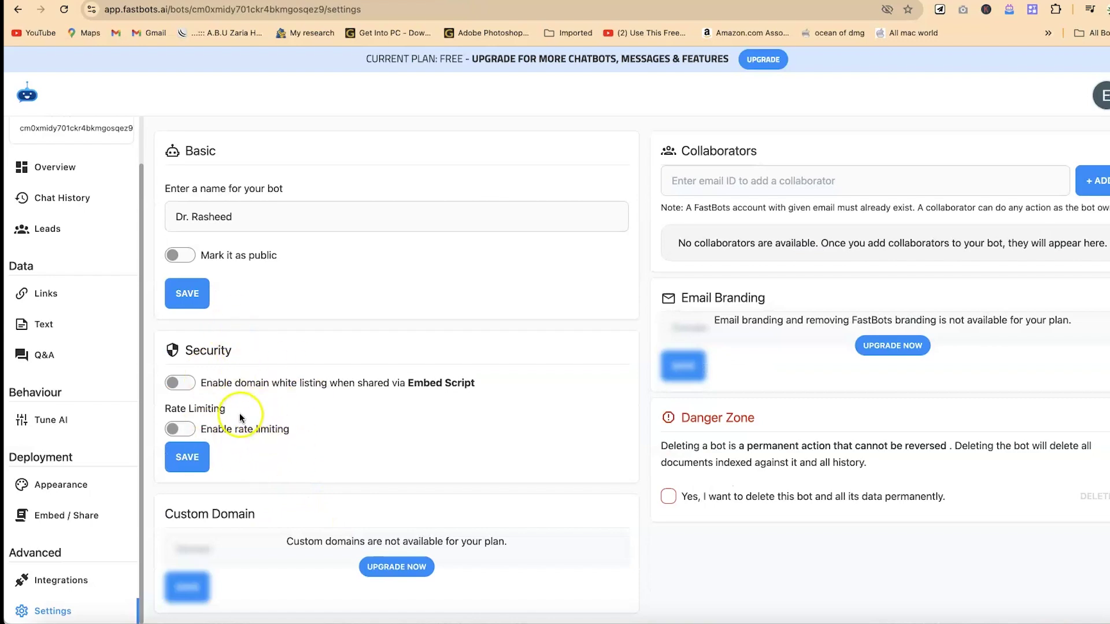
pyautogui.scroll(3, 251, 399)
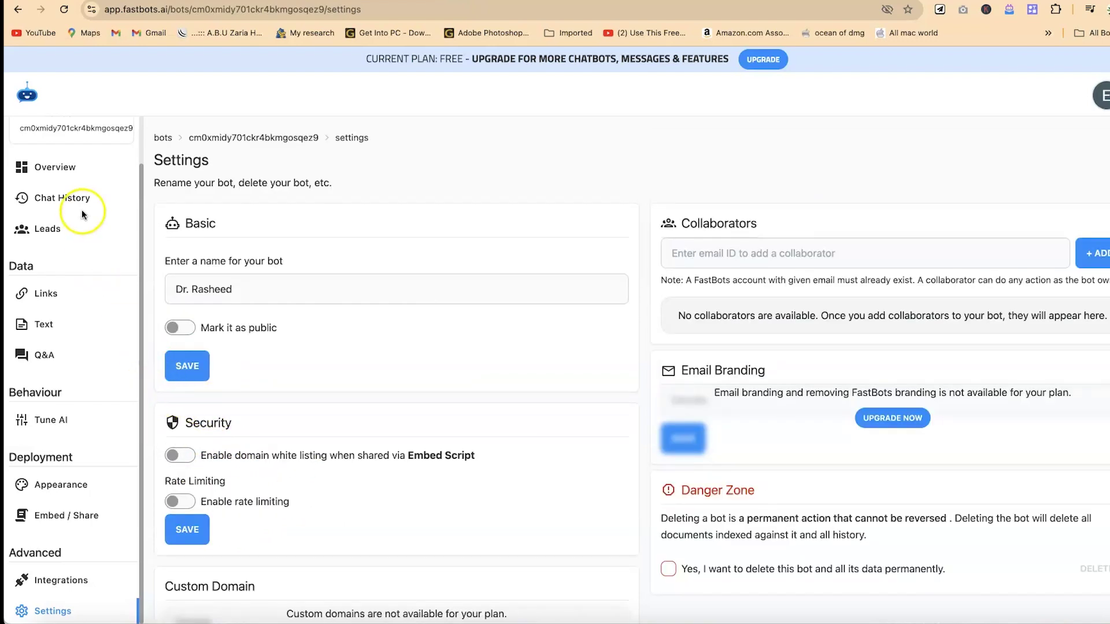
pyautogui.click(76, 161)
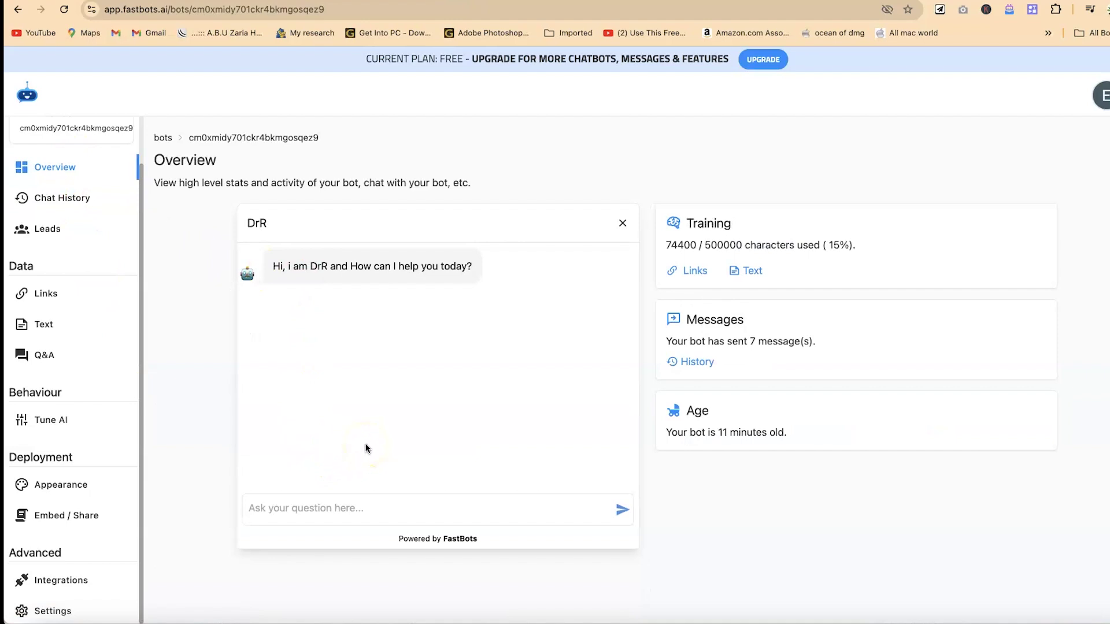
pyautogui.moveTo(678, 432); pyautogui.dragTo(796, 429)
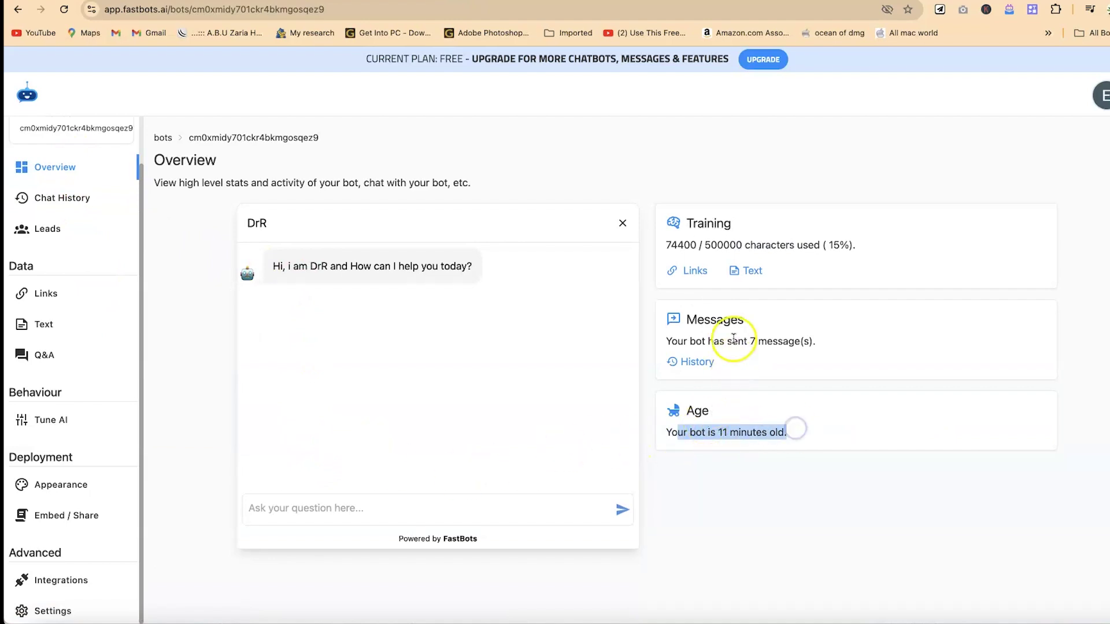
pyautogui.moveTo(694, 341); pyautogui.dragTo(781, 341)
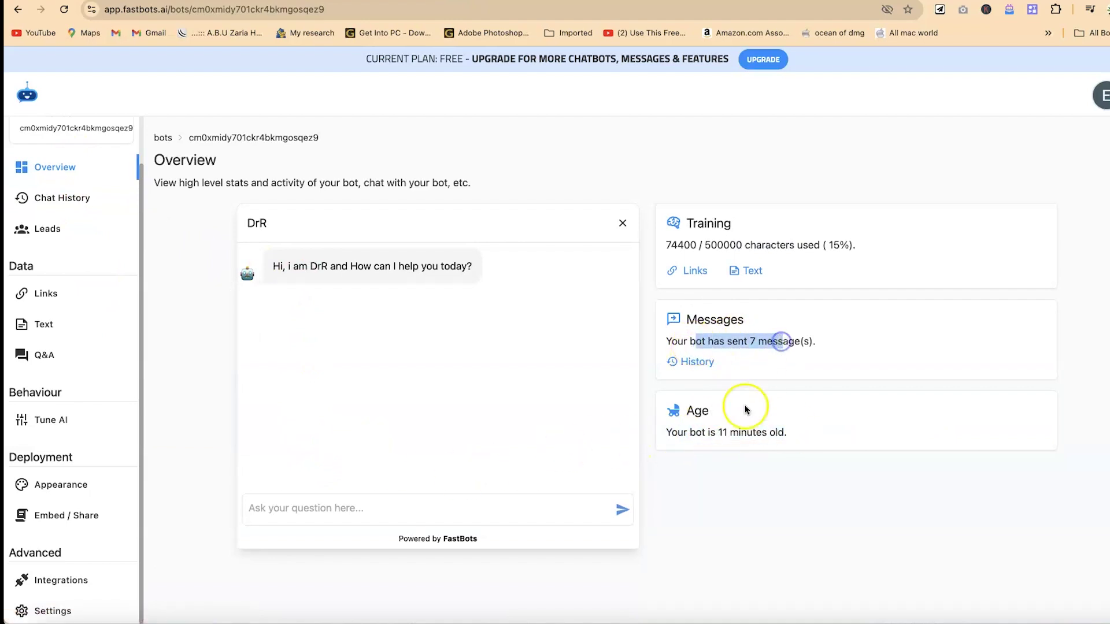
pyautogui.moveTo(712, 245); pyautogui.dragTo(852, 248)
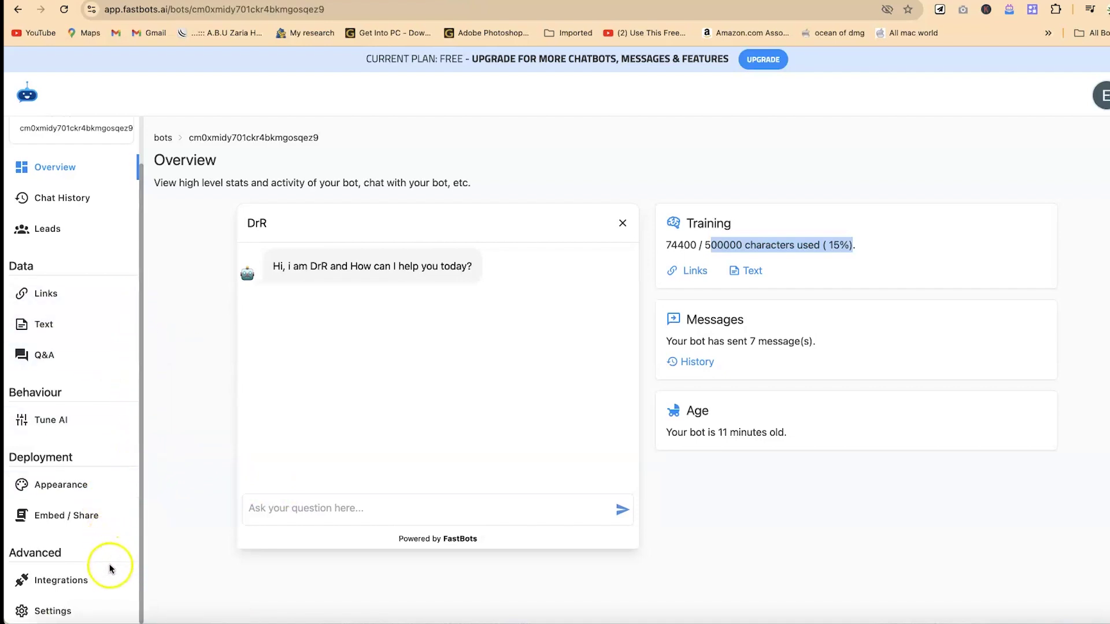
pyautogui.click(106, 581)
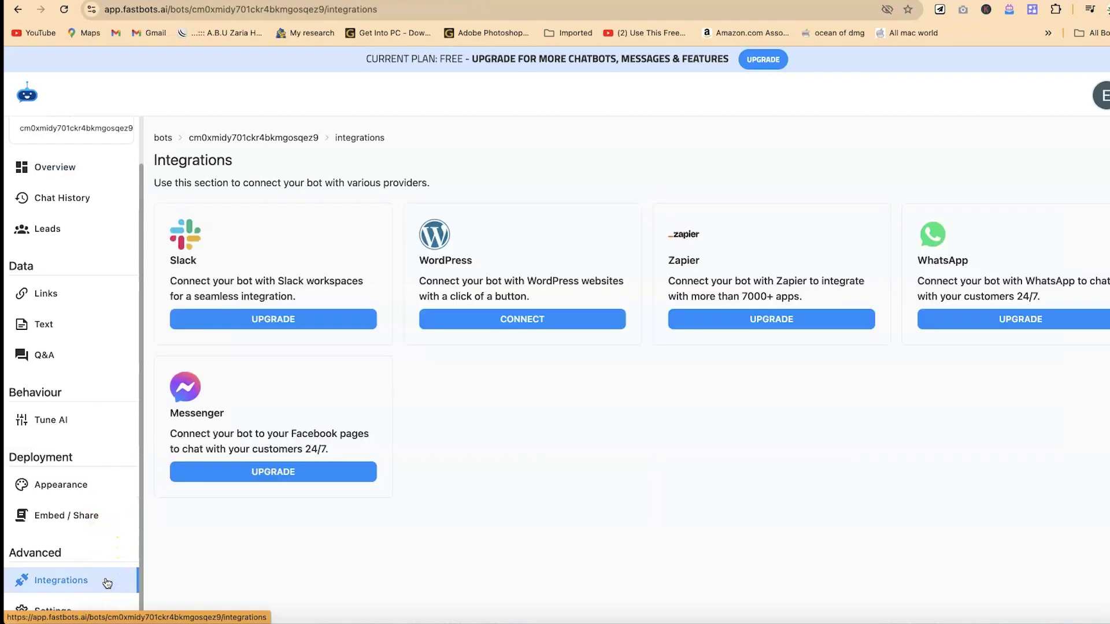